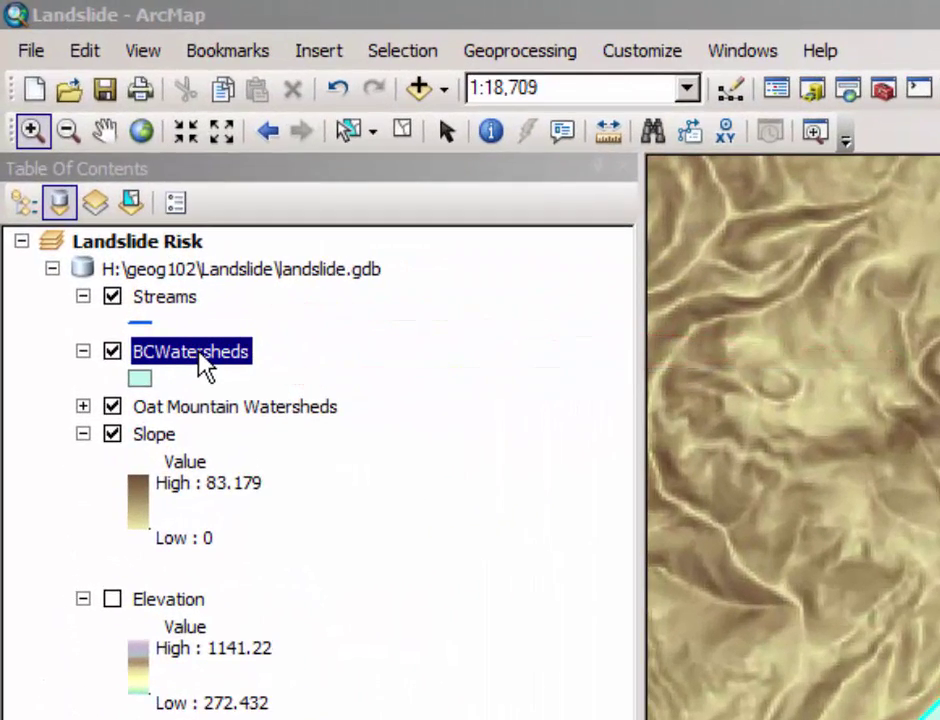
Step: Open the Join Data dialog for BCWatersheds and expand the join-type list
right_click(200, 357)
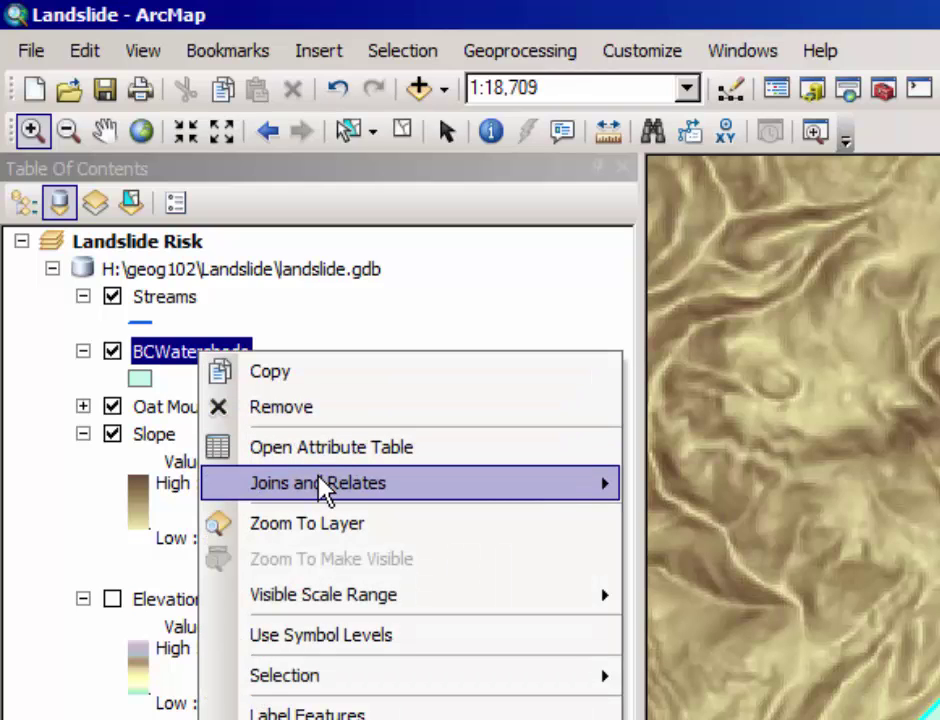
mouse_move(325, 489)
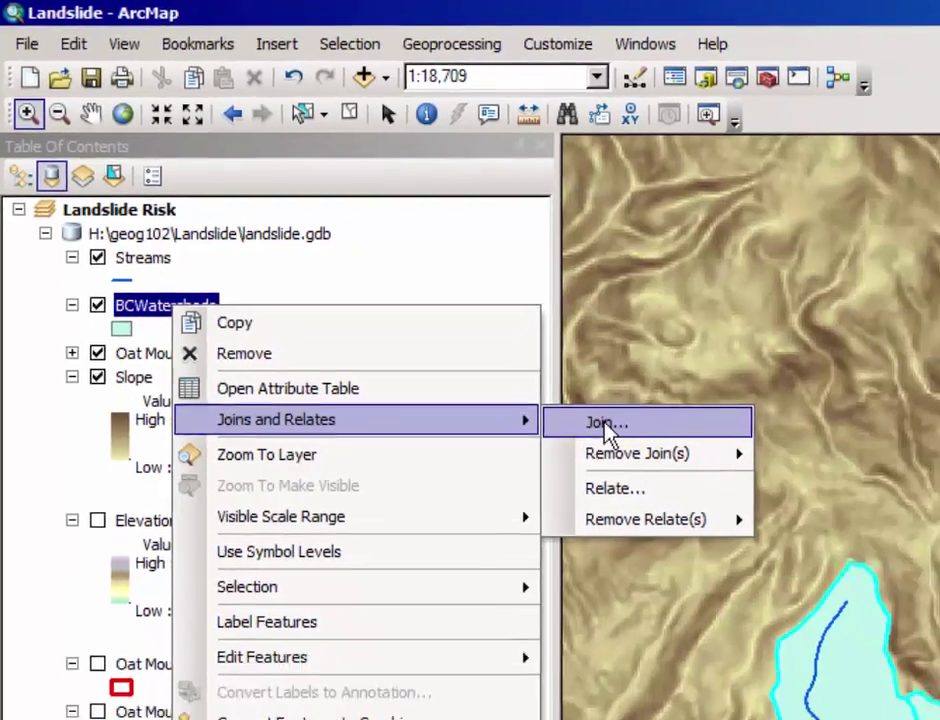
left_click(698, 489)
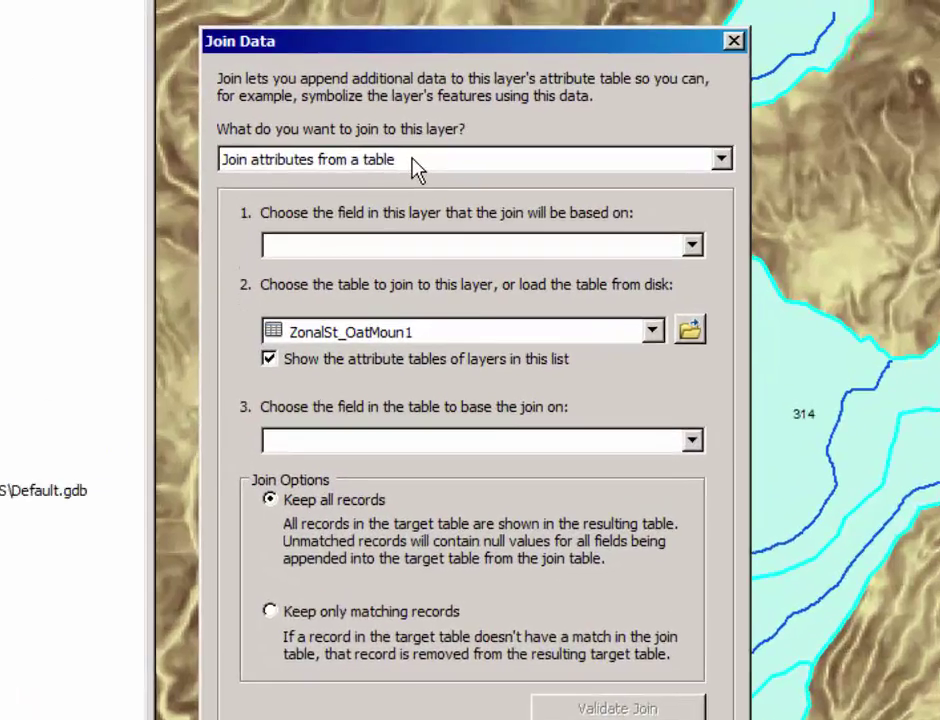
left_click(433, 122)
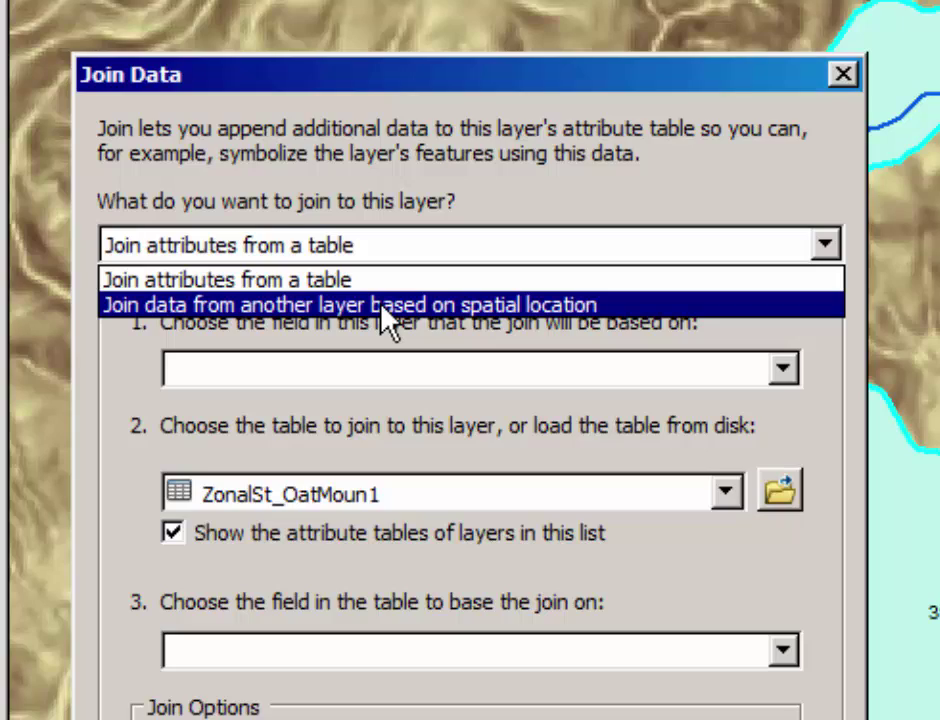
Step: Run a spatial-location join from Streams, renaming the output from Join_Output_3 to StreamsJoin
left_click(382, 308)
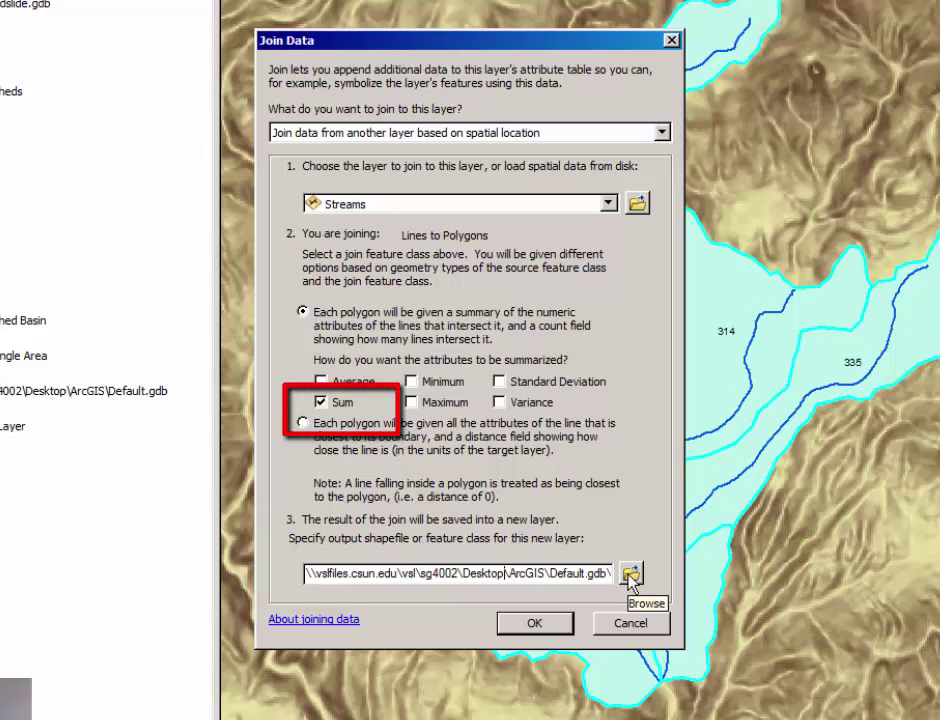
key("End")
key("shift+Left")
key("shift+Left")
key("shift+Left")
key("shift+Left")
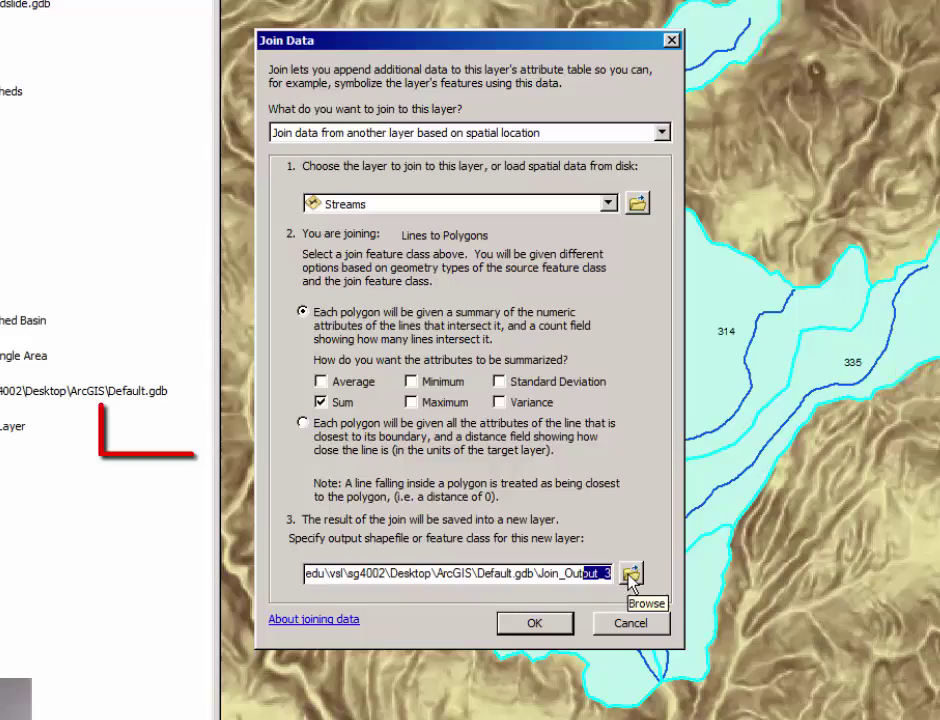
key("shift+Left")
key("shift+Left")
key("shift+Left")
key("shift+Left")
key("shift+Left")
key("shift+Left")
key("shift+Left")
key("shift+Left")
key("shift+Left")
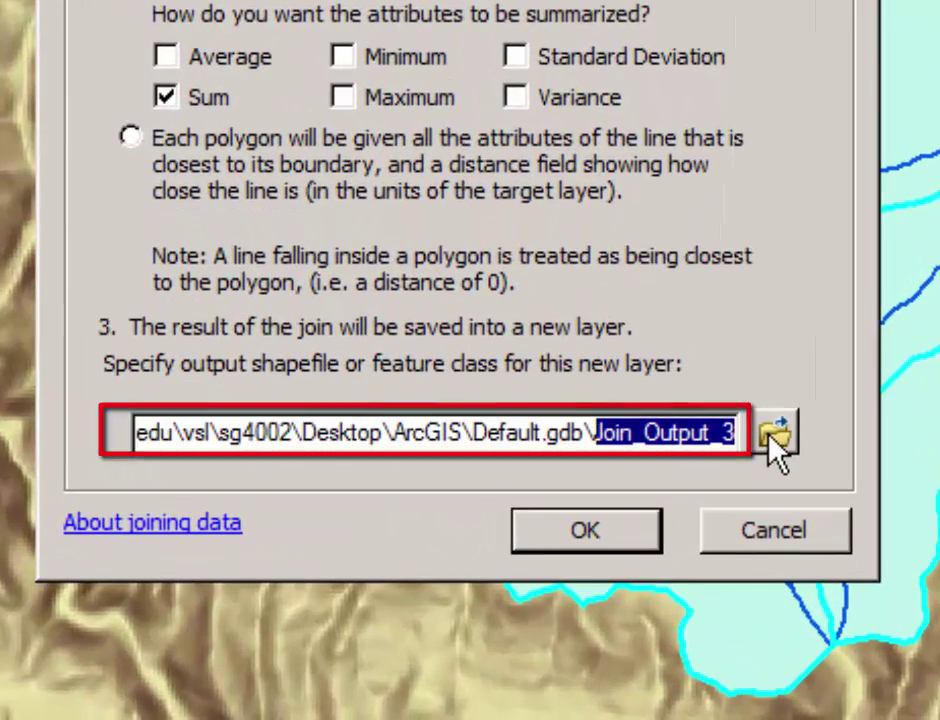
type("S")
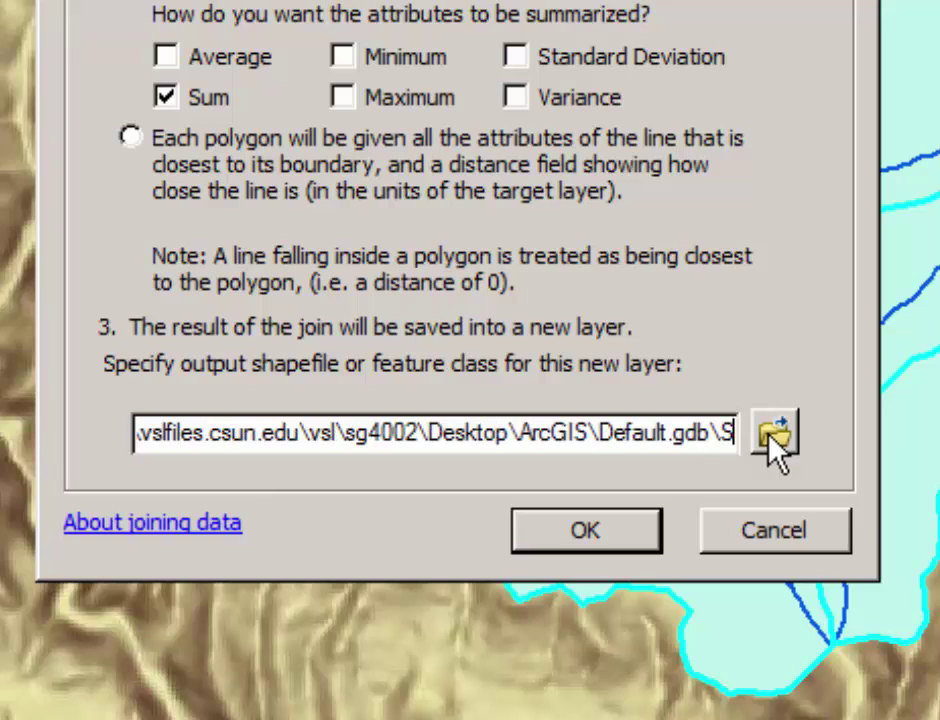
type("tream")
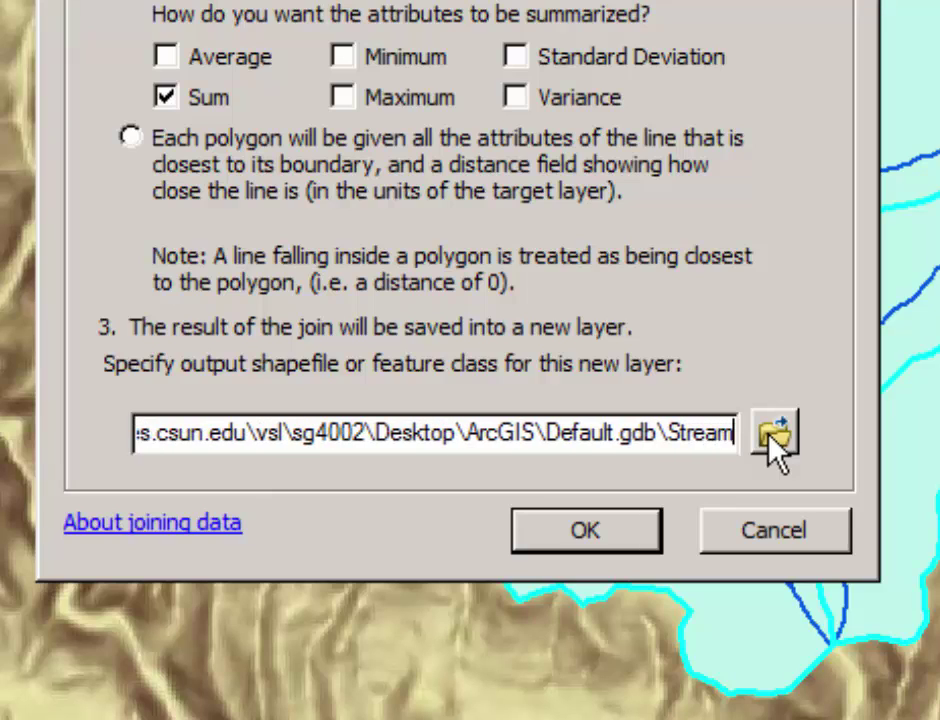
type("sJoin")
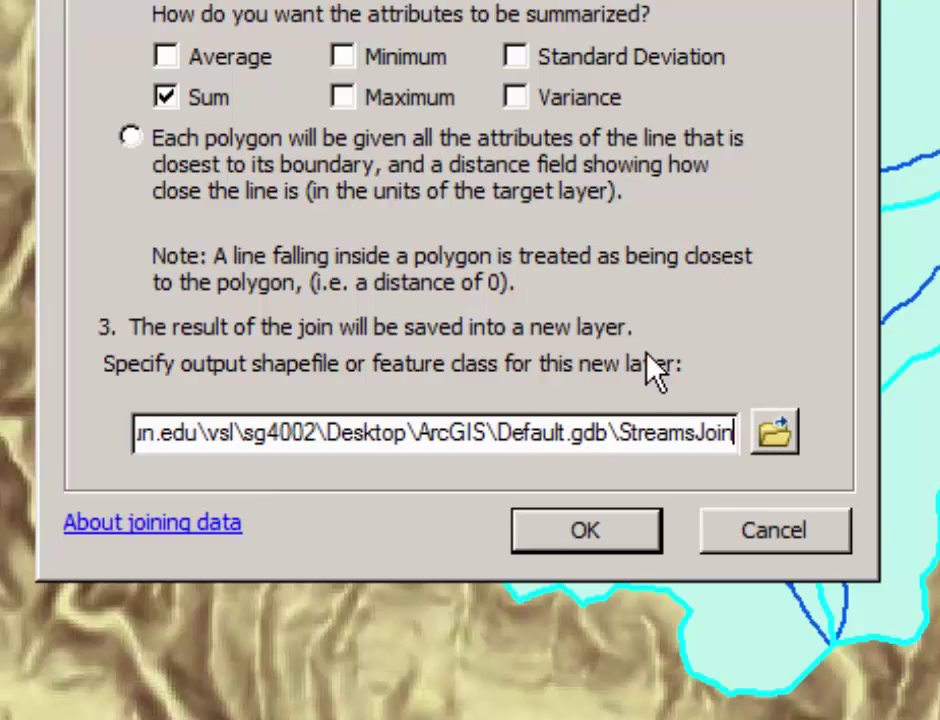
left_click(627, 545)
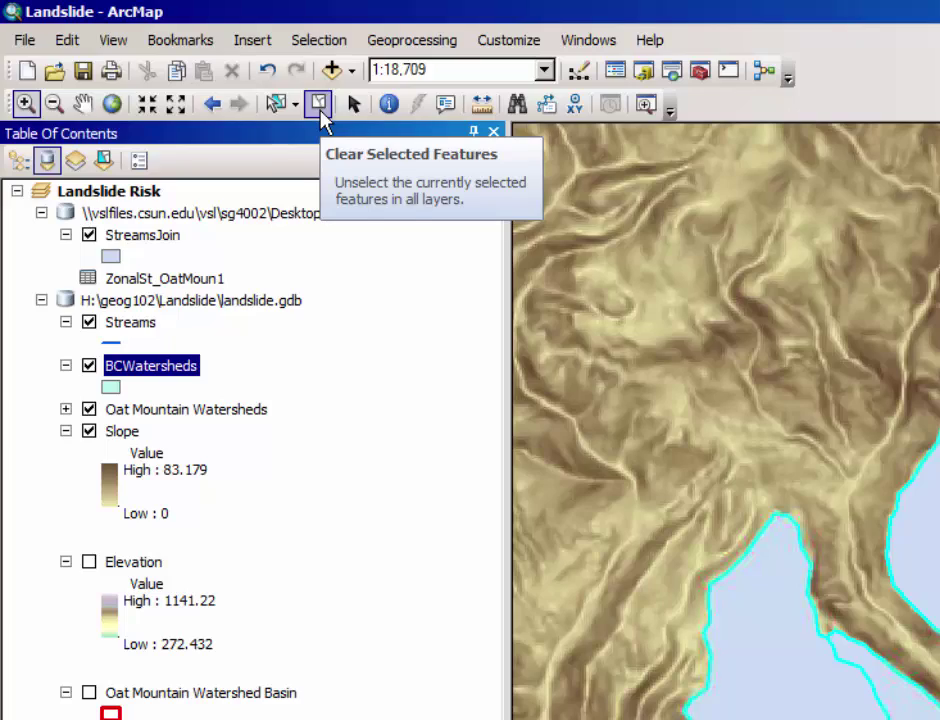
Step: Clear the selected features on the map
left_click(319, 104)
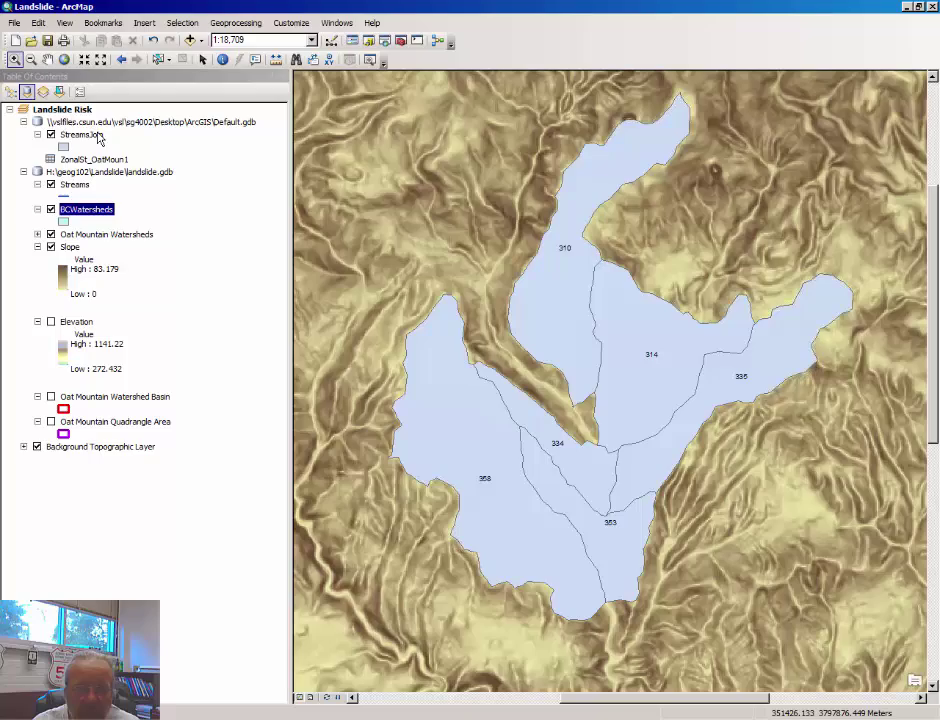
Step: Open the attribute table of the StreamsJoin layer
left_click(95, 136)
right_click(95, 136)
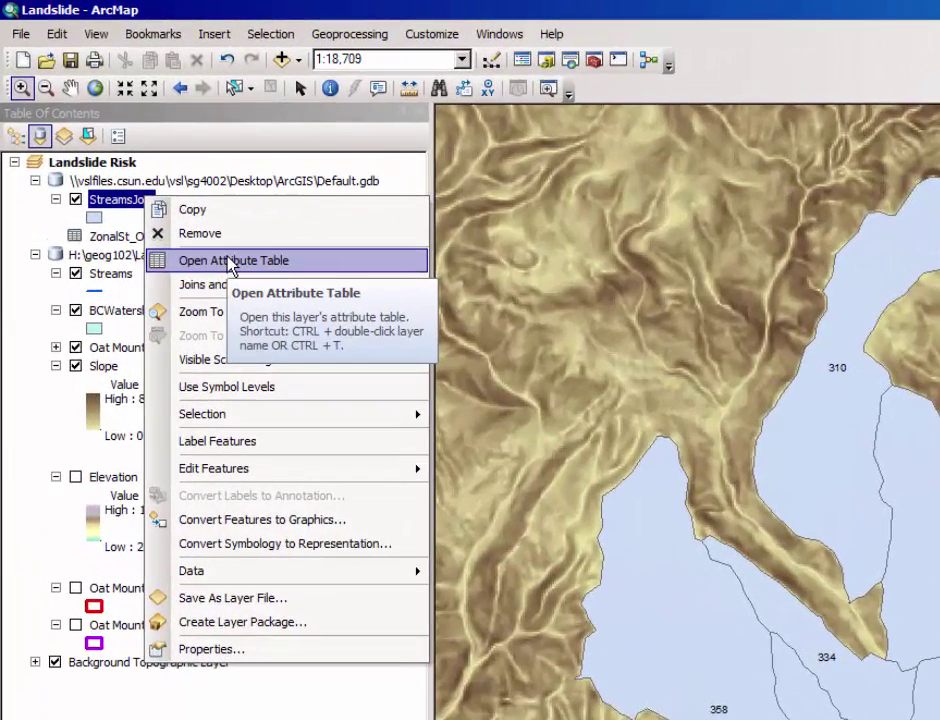
left_click(232, 264)
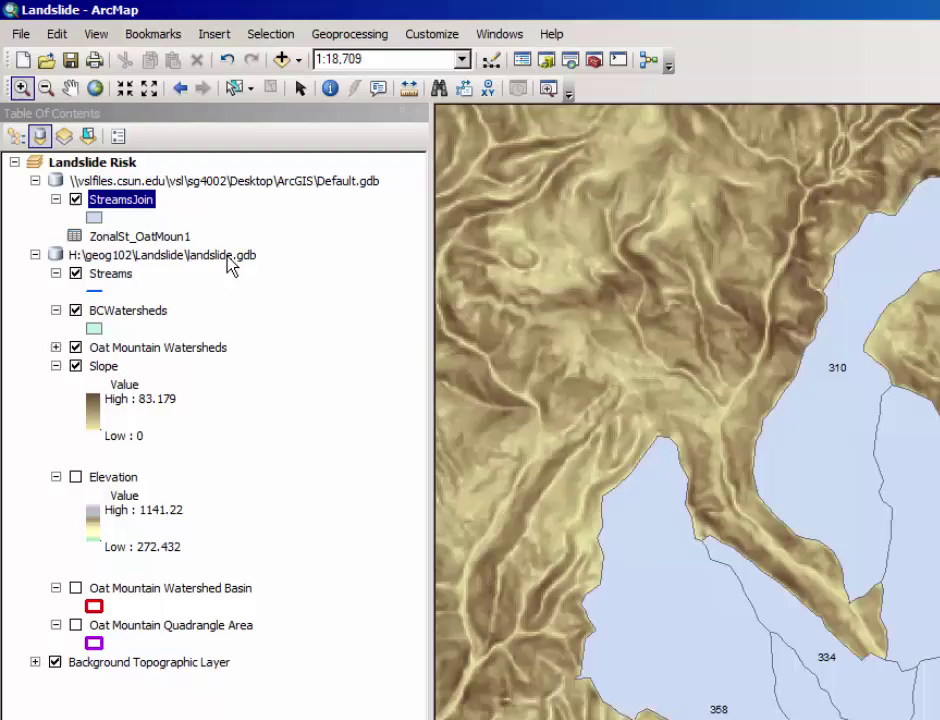
Step: Inspect the AREA, MEAN, Sum_MaxElev, Sum_MinElev and Sum_Shape_Length columns
scroll(483, 703, "right", 5)
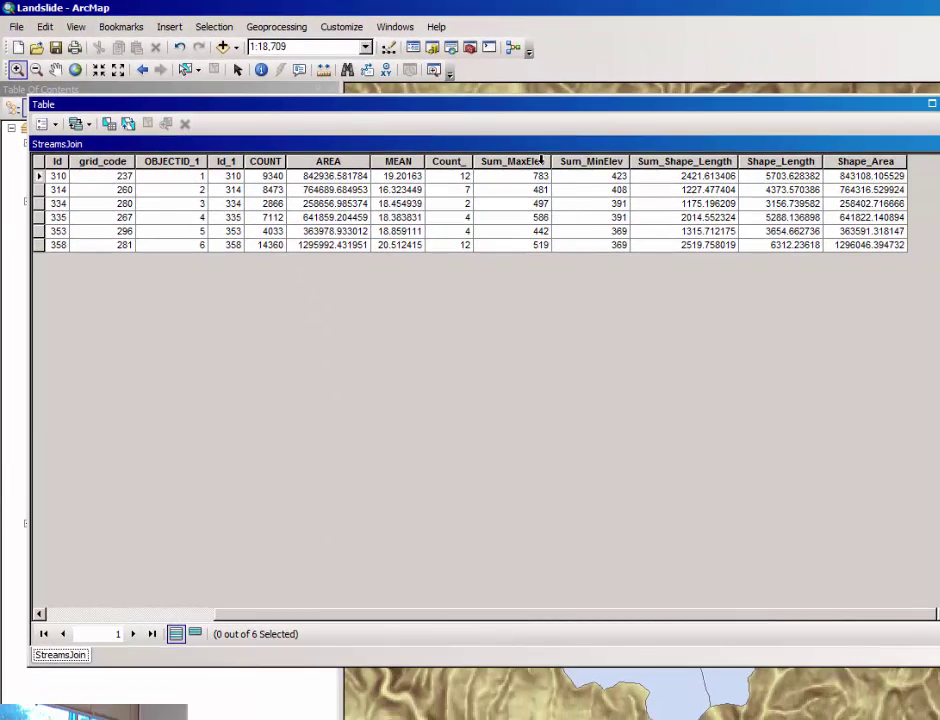
left_click(335, 161)
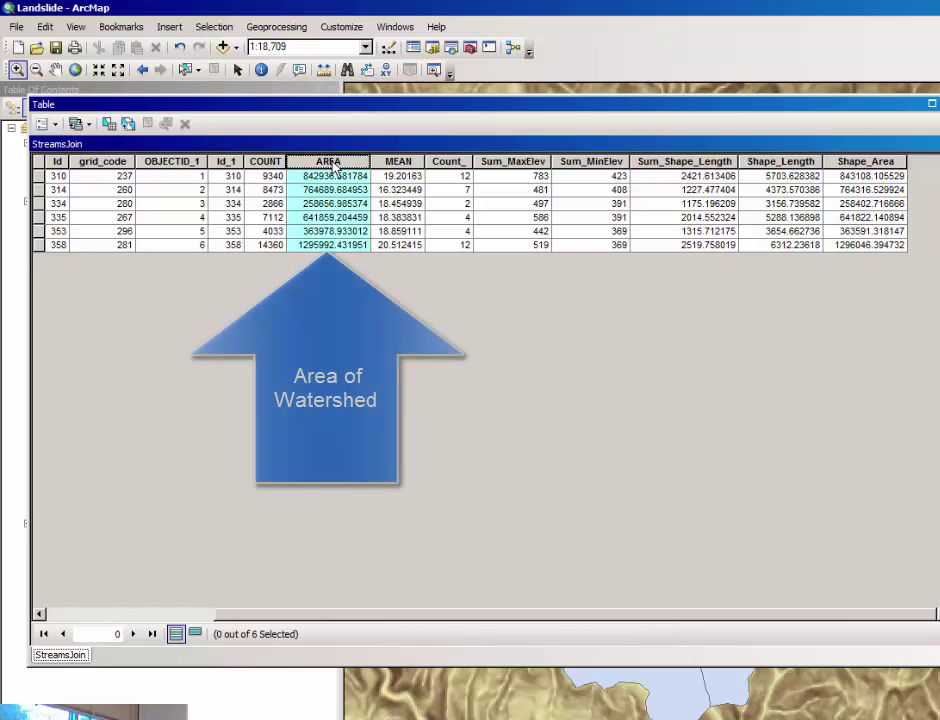
left_click(398, 161)
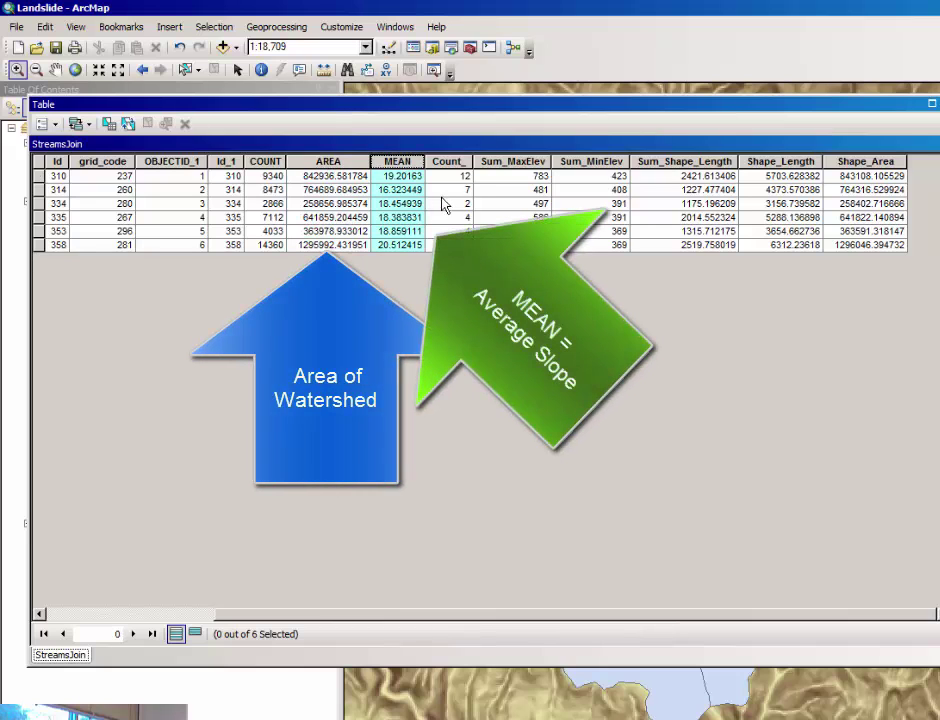
left_click(512, 161)
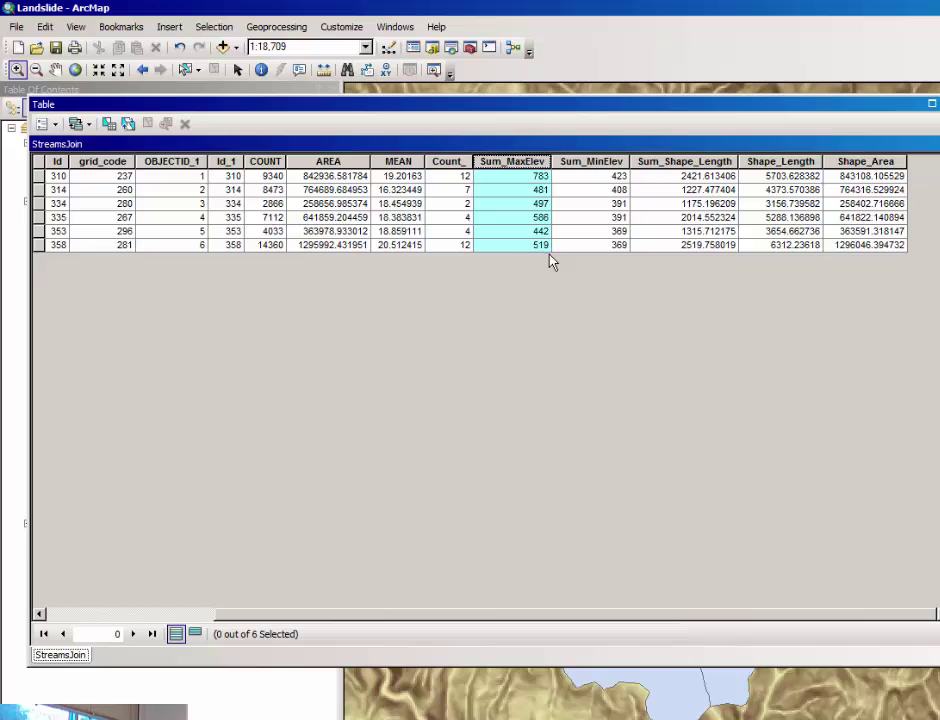
left_click(596, 161)
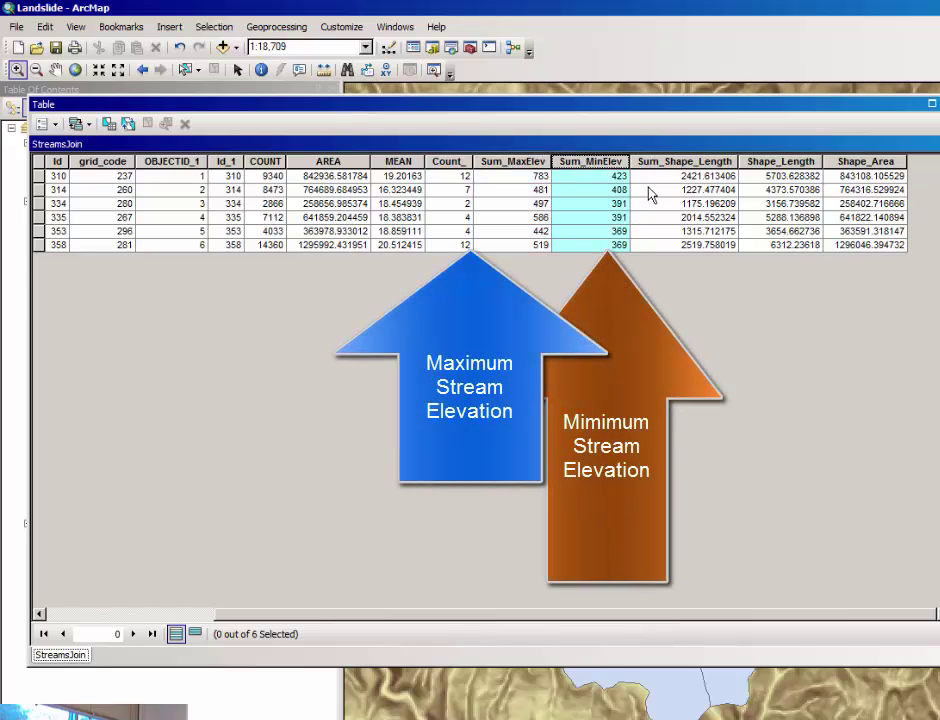
left_click(684, 161)
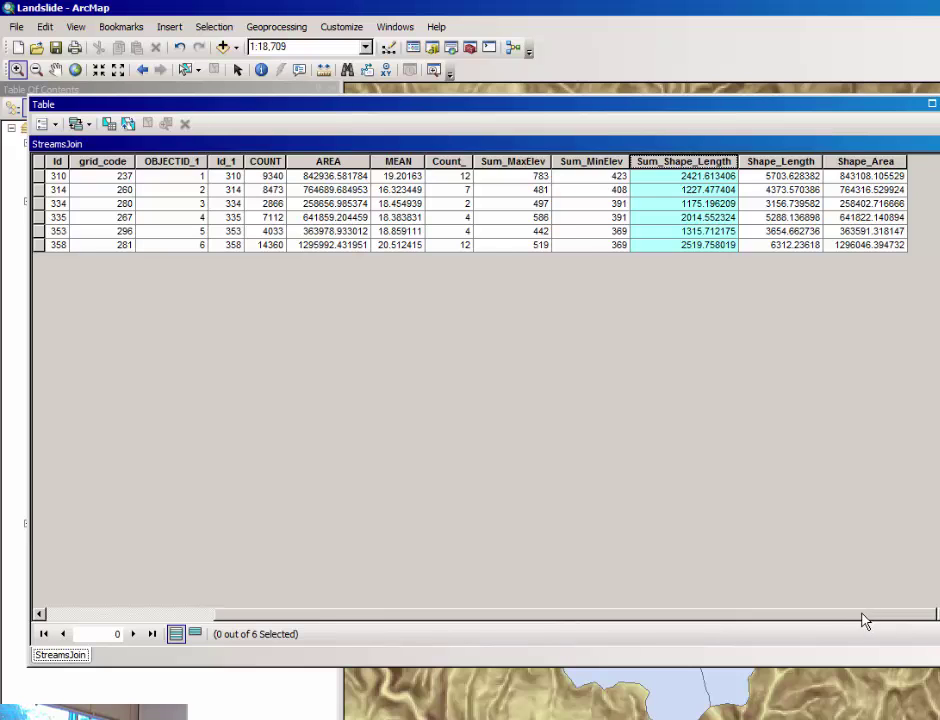
left_click_drag(864, 619, 588, 619)
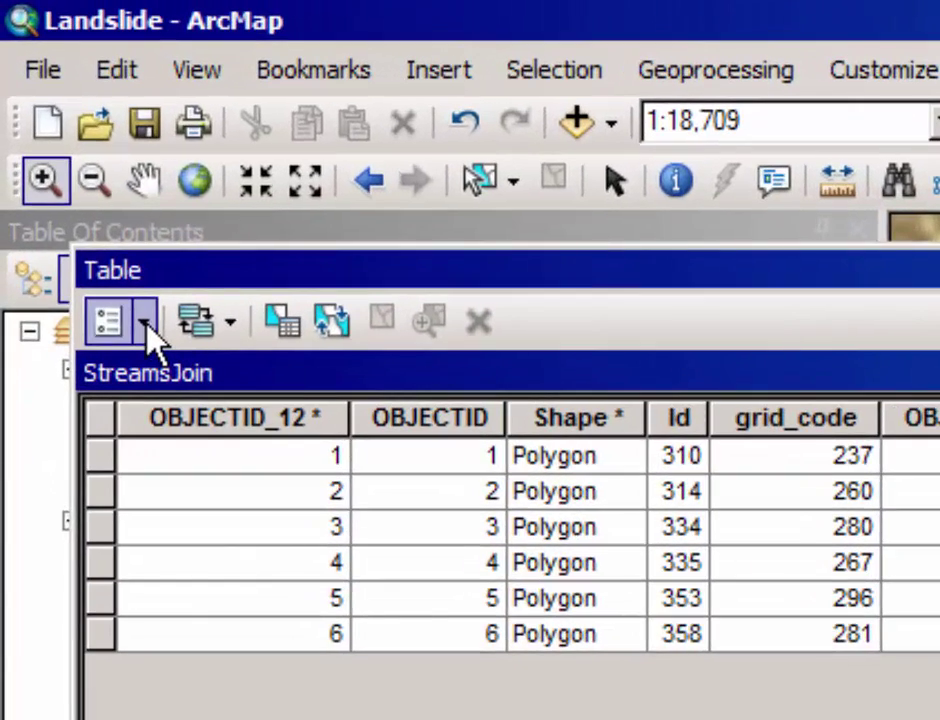
Step: Create a Float field named RR in the StreamsJoin table
left_click(147, 324)
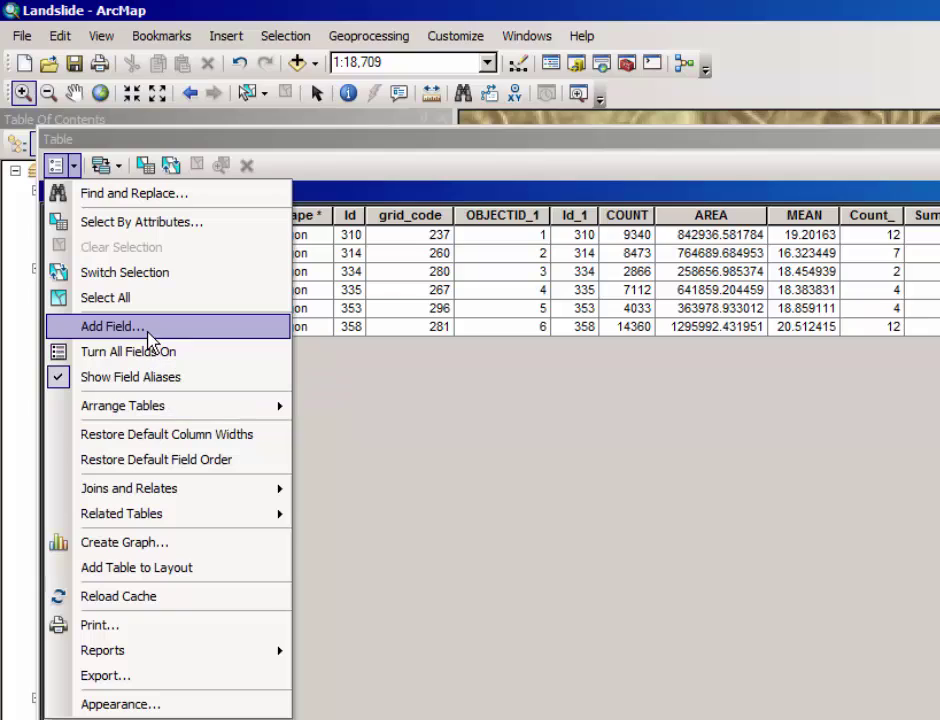
left_click(148, 336)
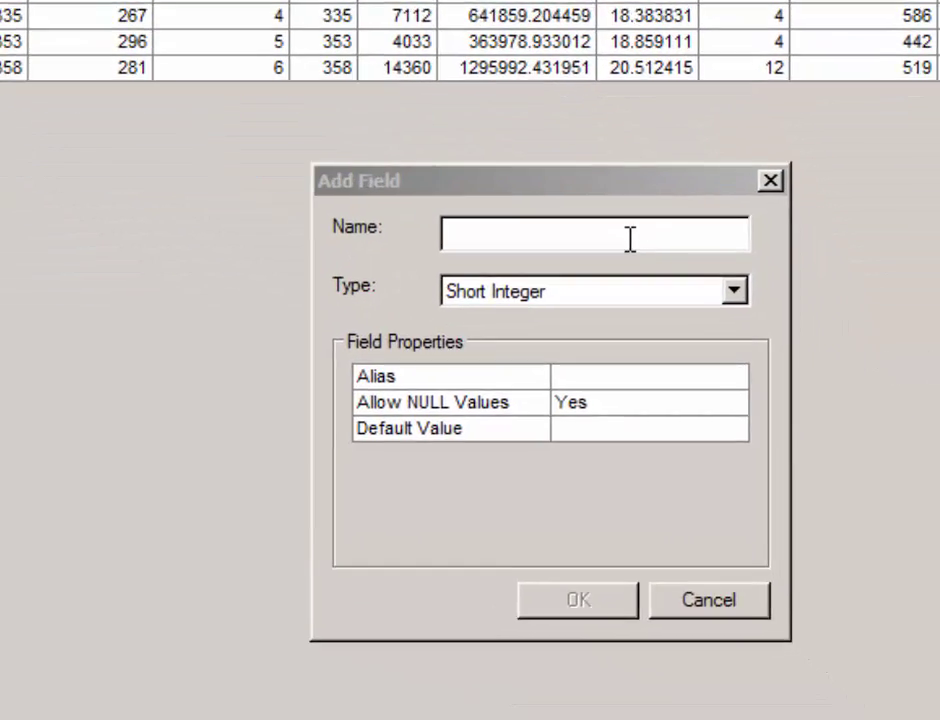
left_click(791, 448)
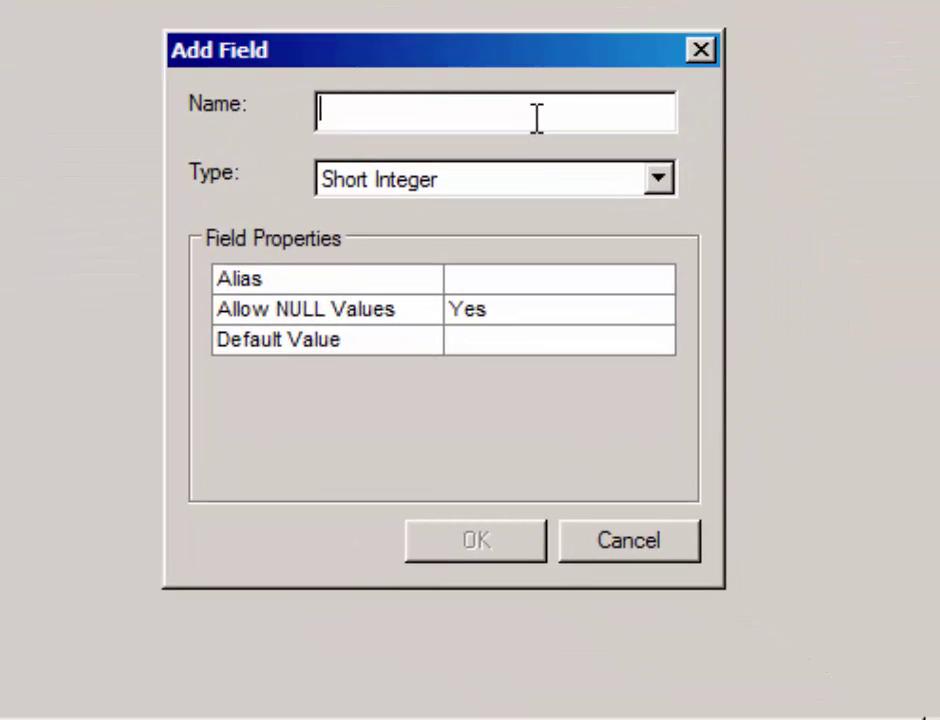
type("RR")
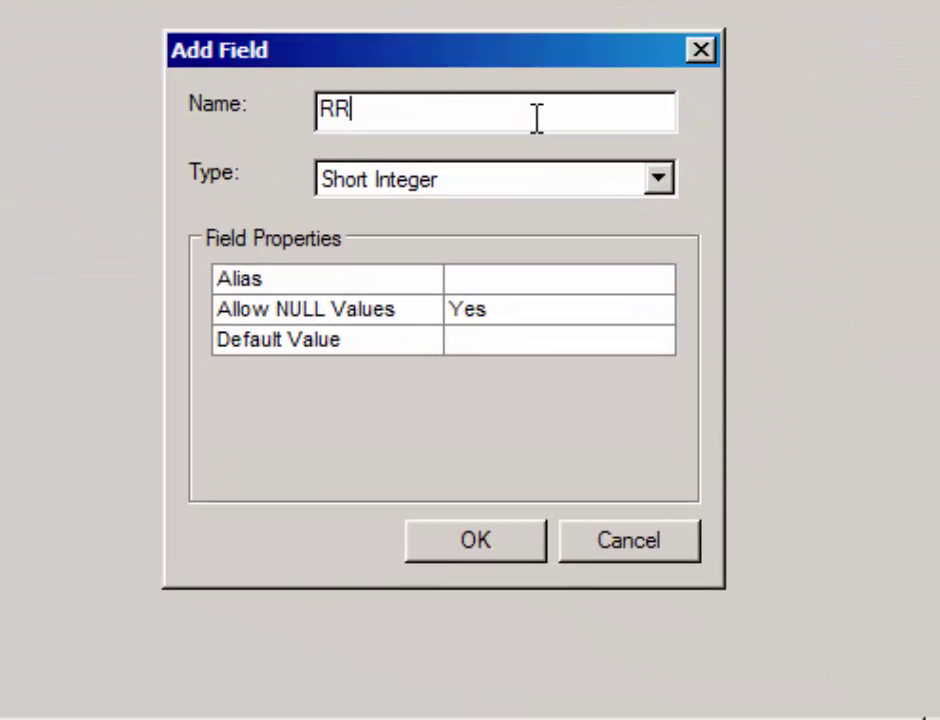
key("Tab")
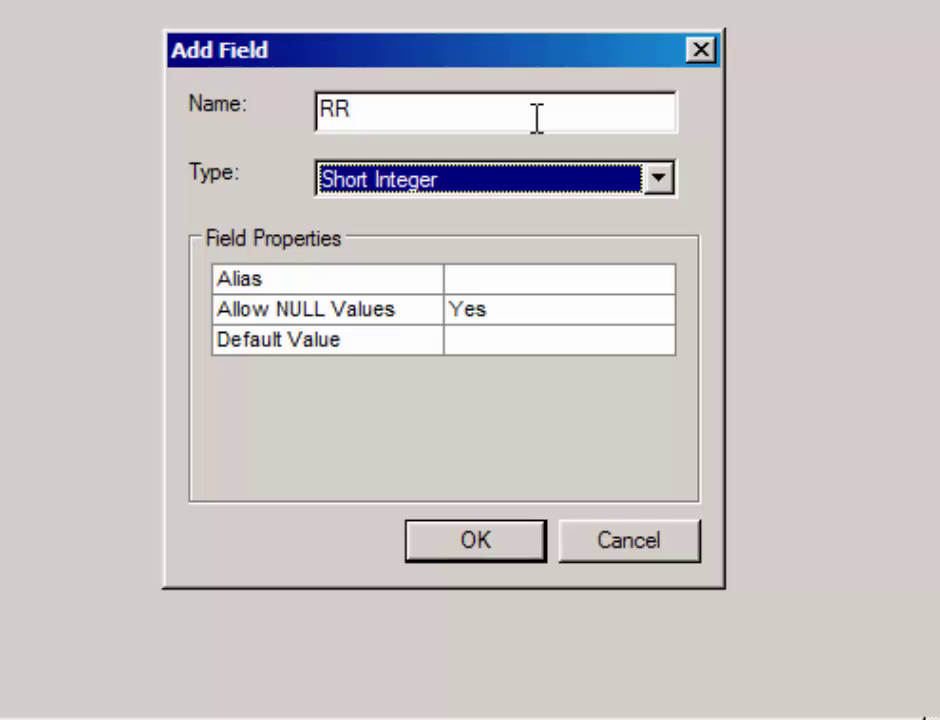
key("Down")
key("Down")
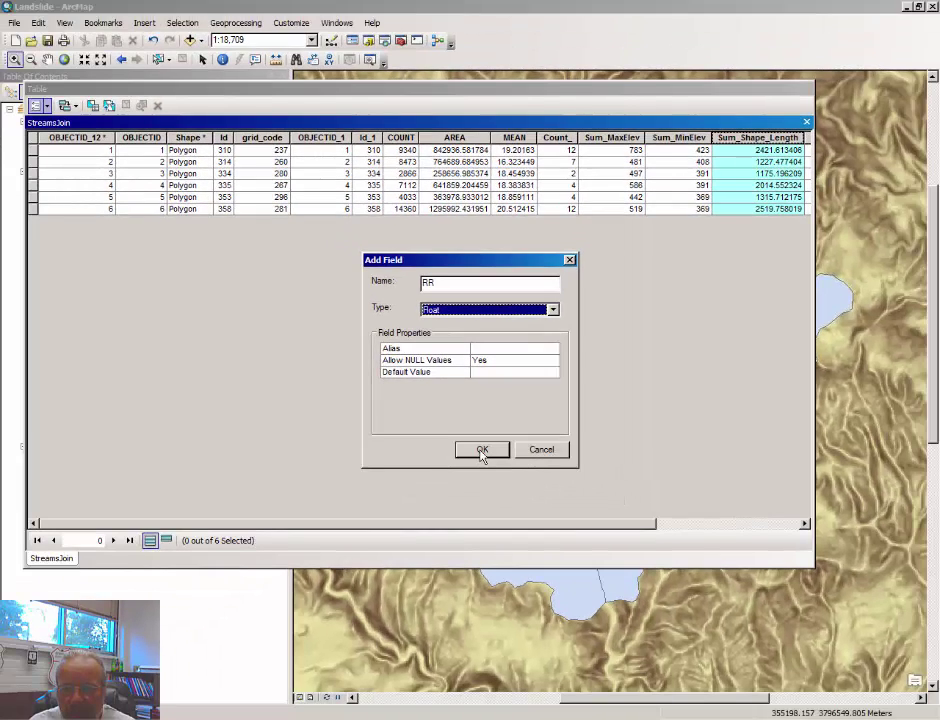
left_click(481, 451)
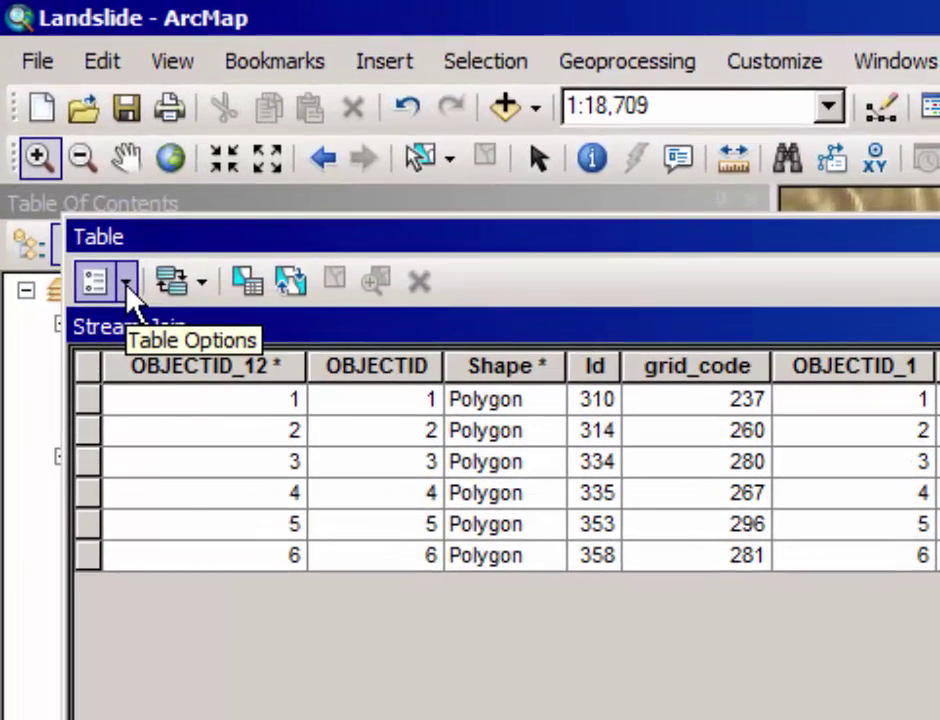
Step: Create another Float field named AreaKM, fixing a typo in the name
left_click(126, 285)
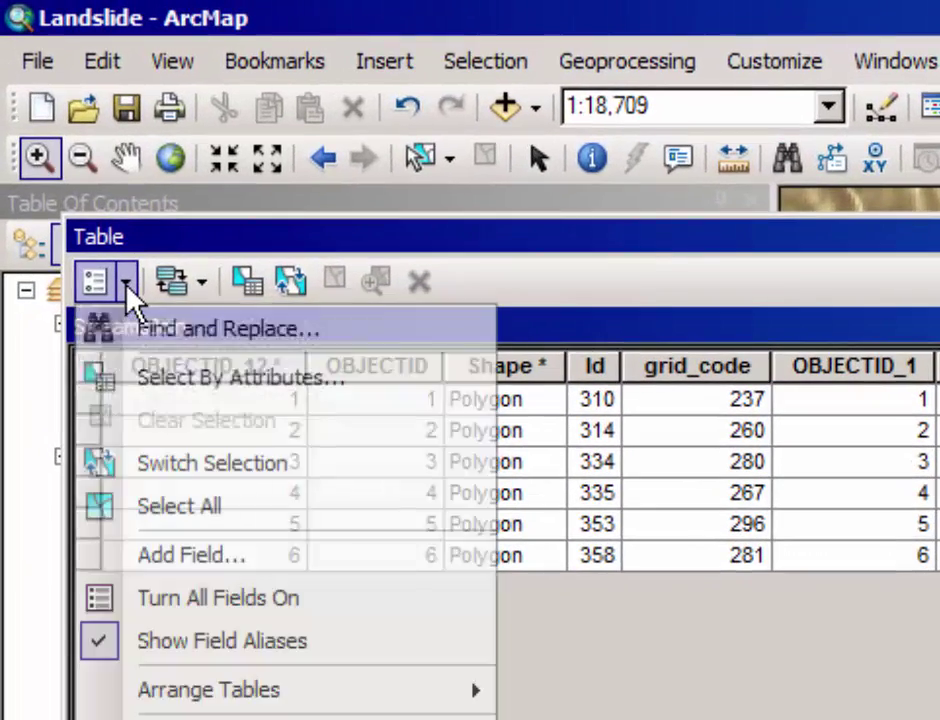
left_click(165, 558)
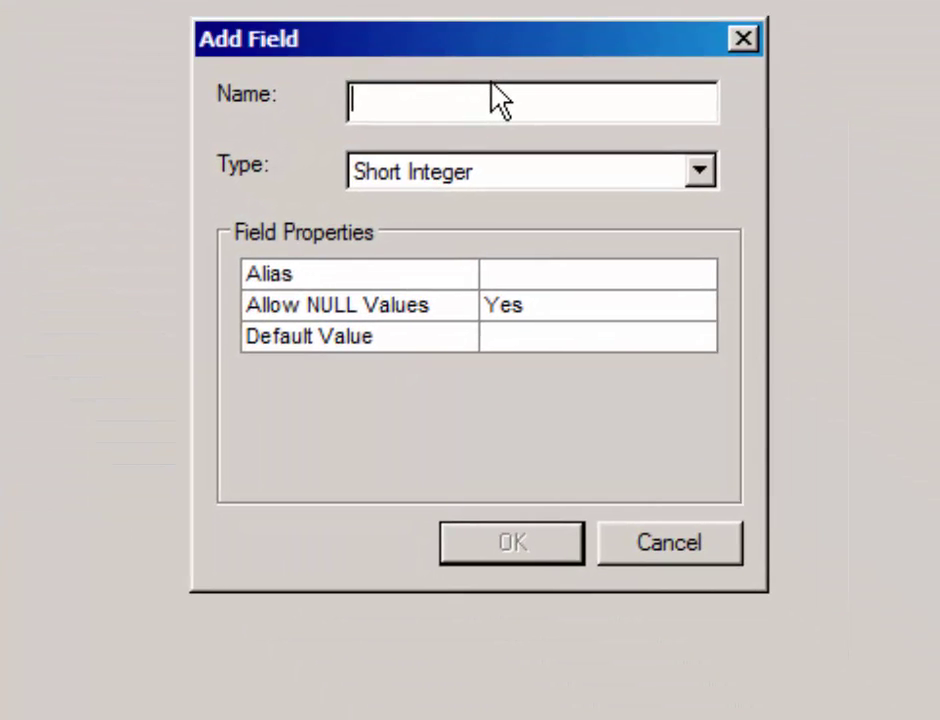
type("Ar")
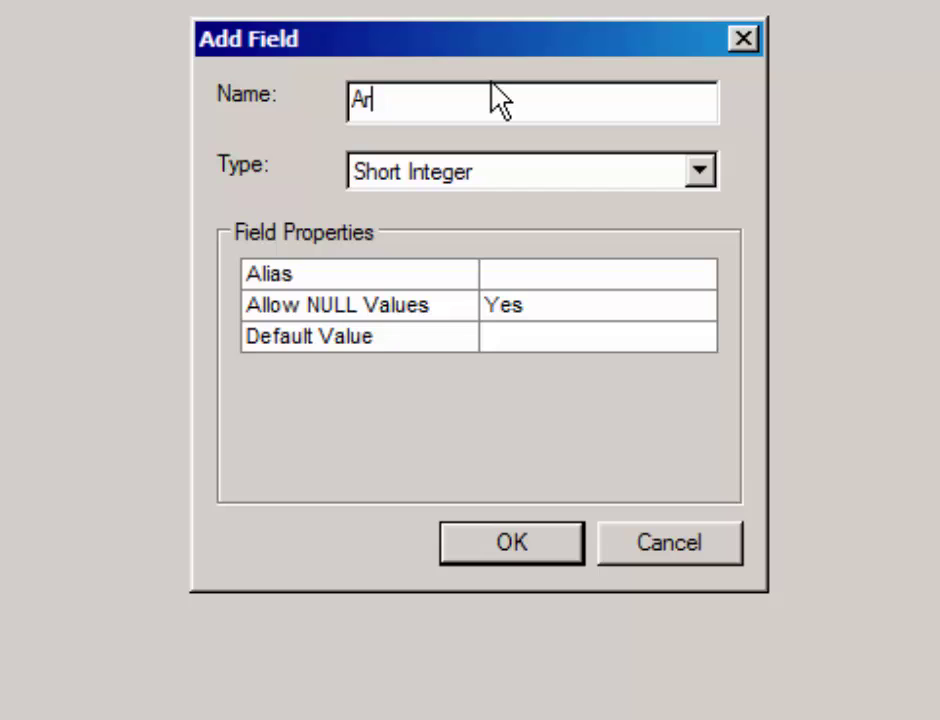
key("BackSpace")
type("reaKM")
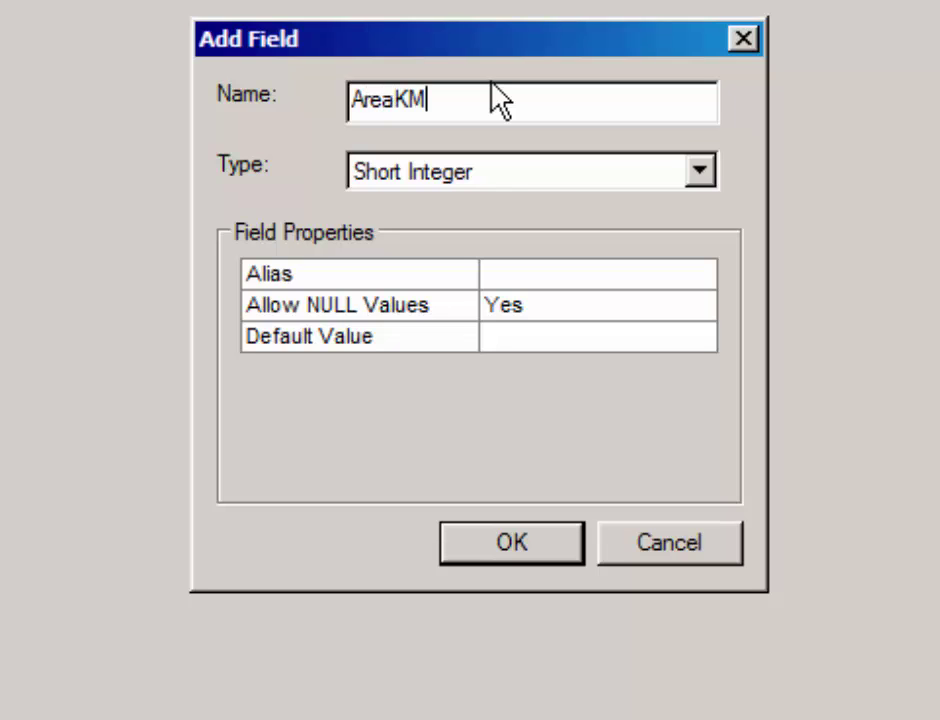
key("Tab")
key("Down")
key("Down")
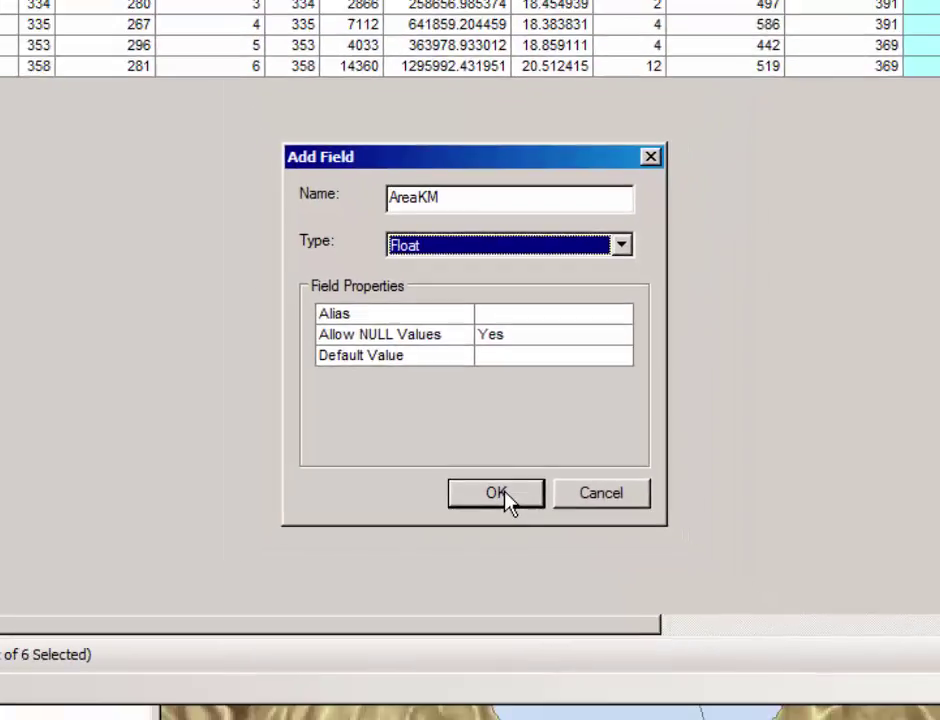
left_click(503, 497)
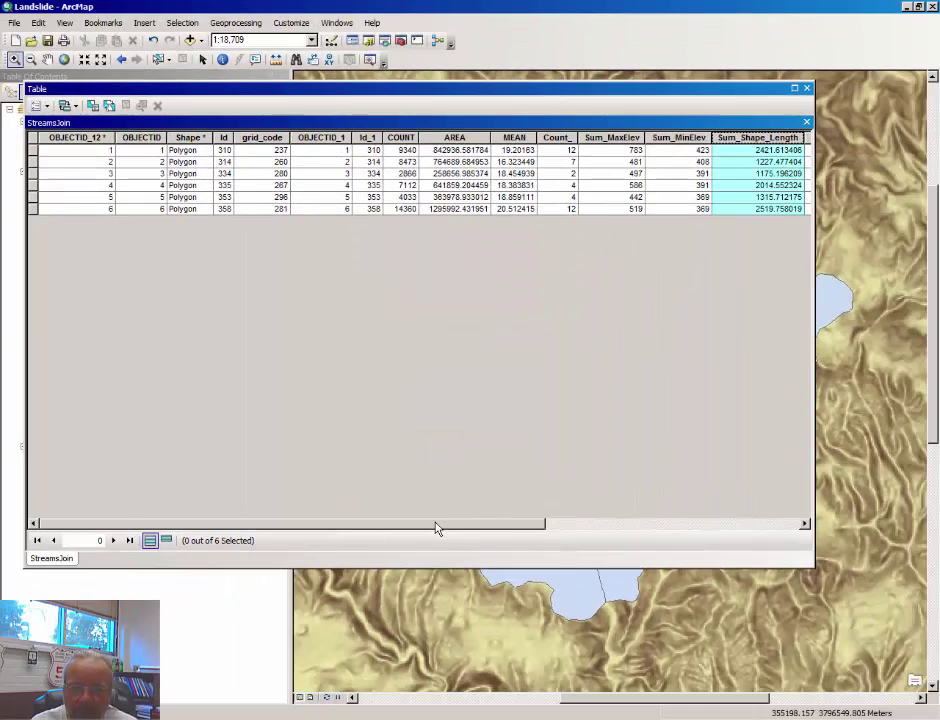
Step: Scroll right and select the RR and AreaKM columns, both still Null
left_click_drag(437, 528, 714, 540)
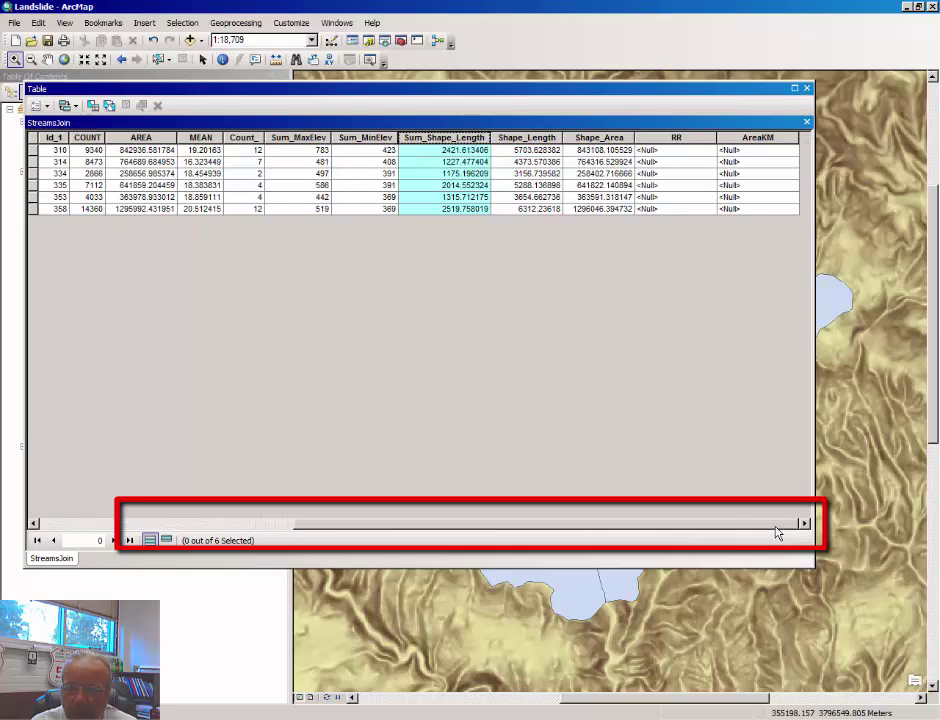
left_click(675, 138)
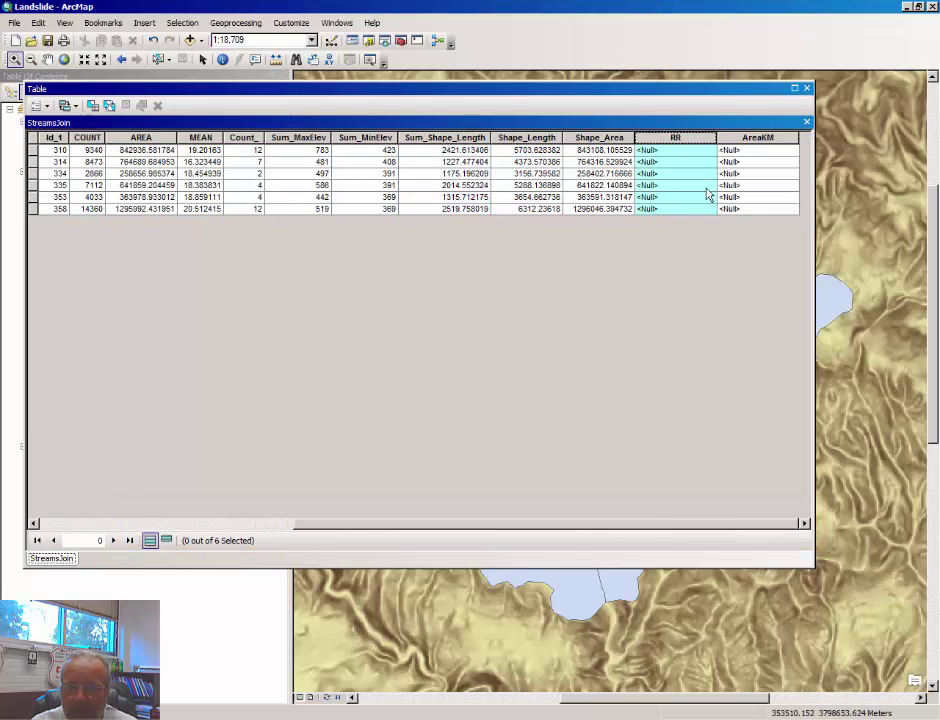
left_click(752, 138)
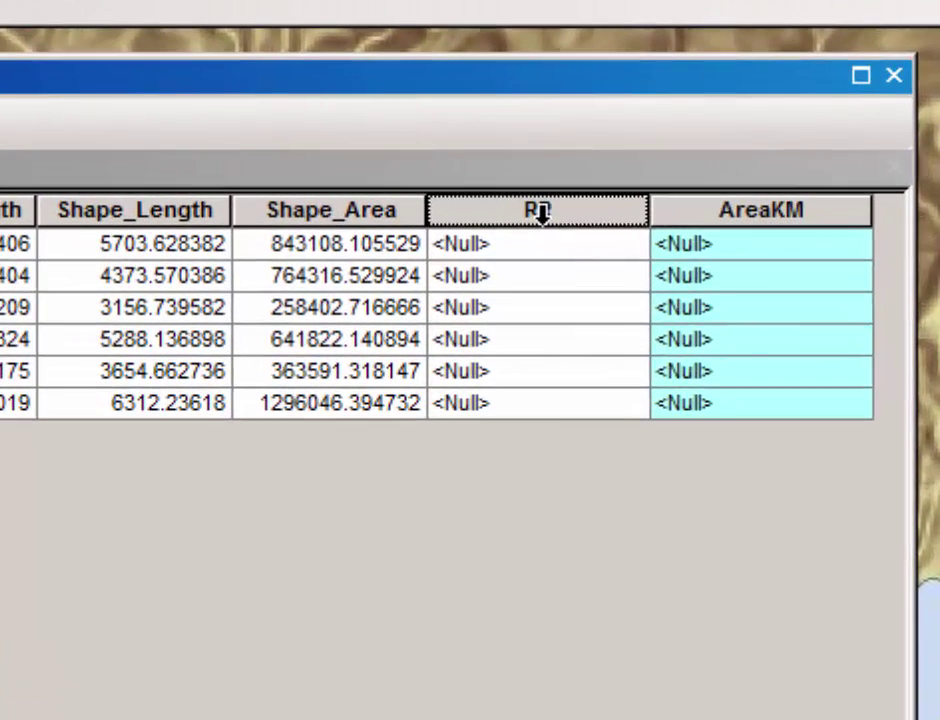
Step: Open the Field Calculator on RR, accepting the edit-session warning
right_click(768, 204)
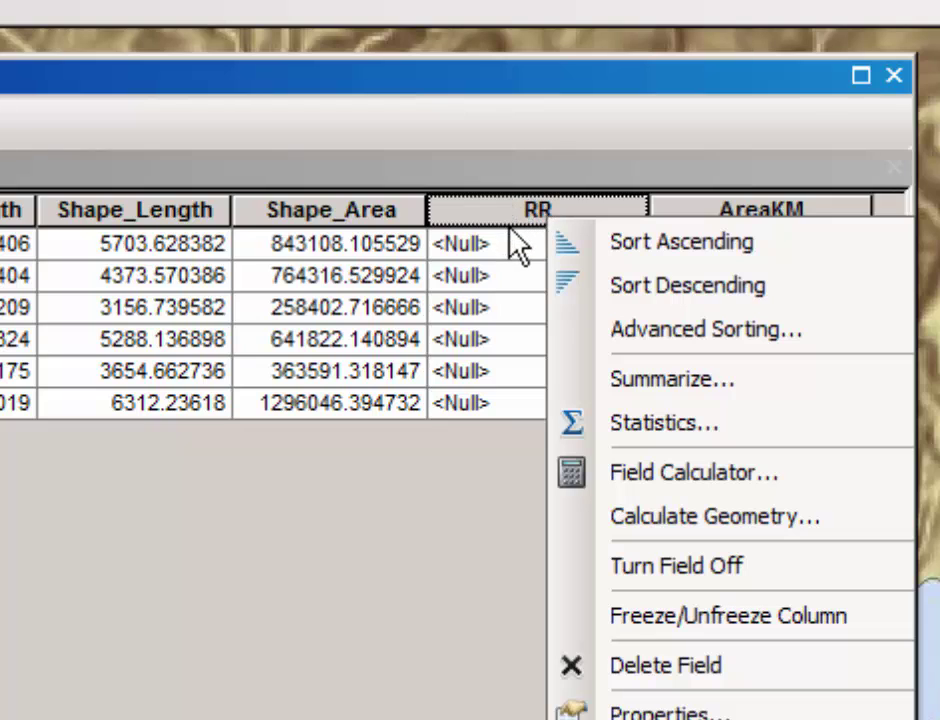
left_click(671, 476)
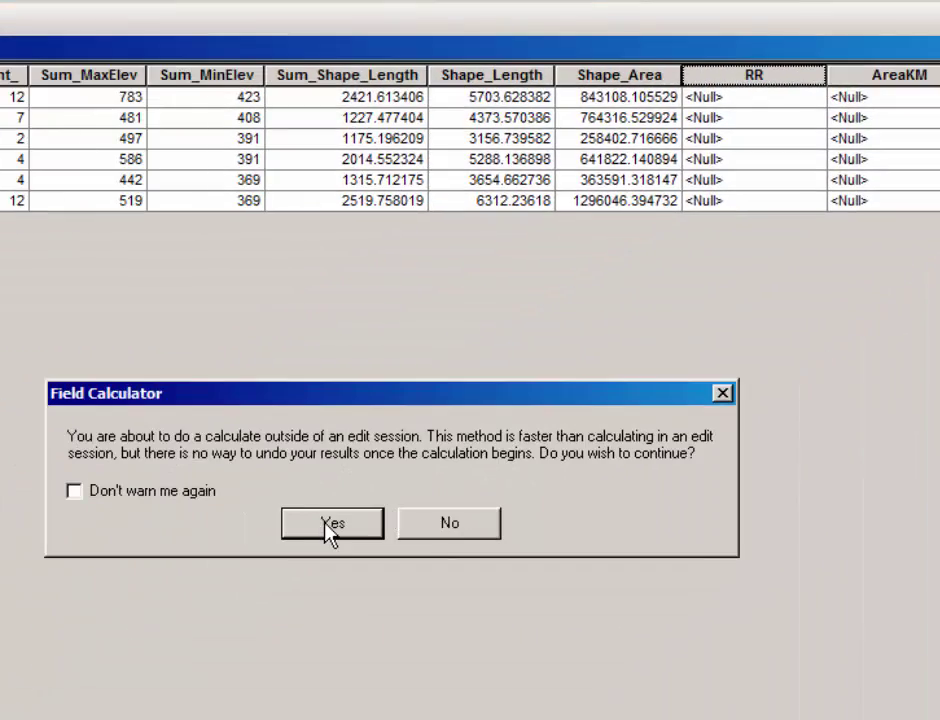
left_click(330, 526)
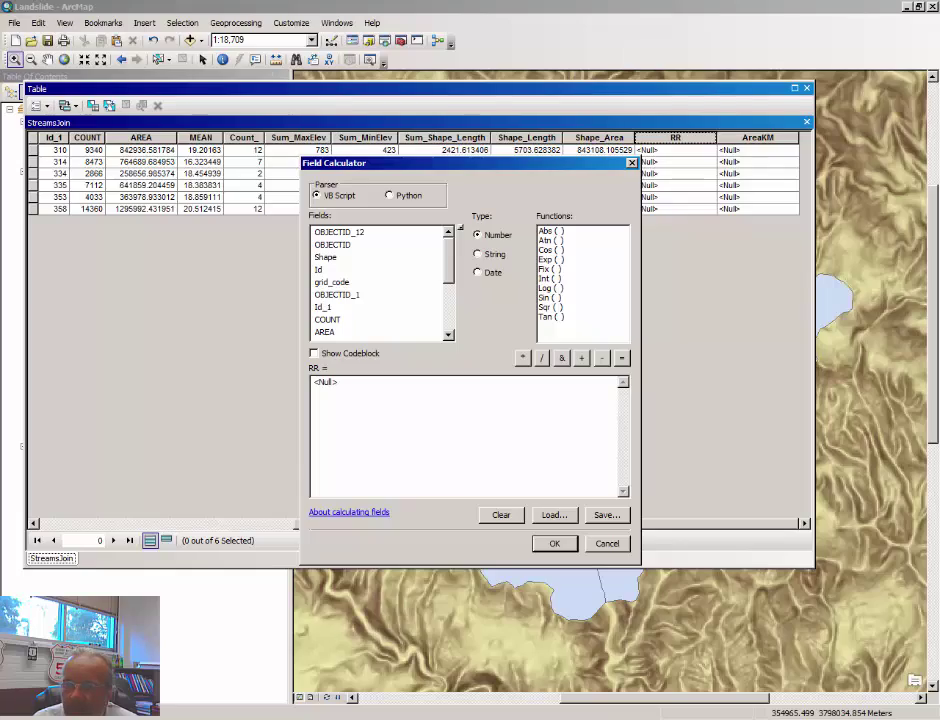
Step: Paste the elevation-difference formula over the RR expression placeholder and select it
key("alt+Tab")
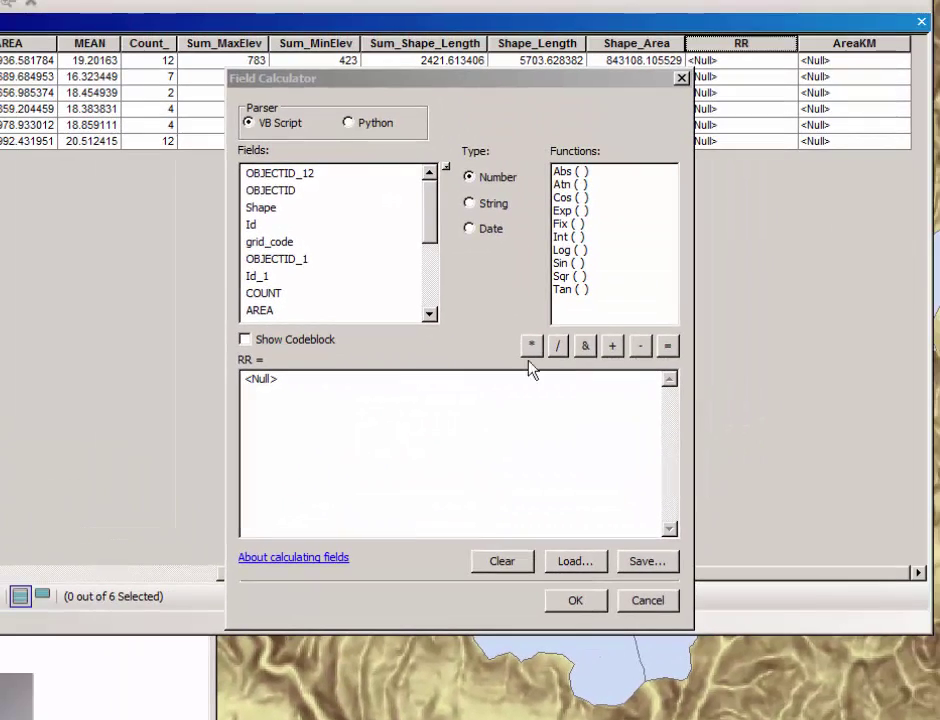
left_click_drag(405, 363, 0, 356)
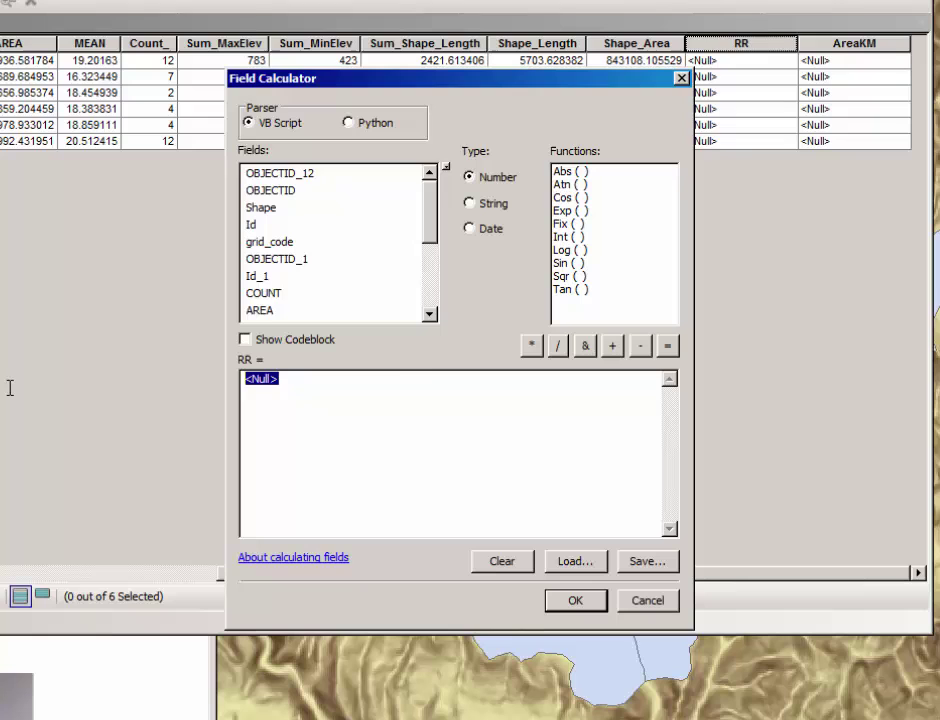
type("([Sum_MaxElev]- [Sum_MinElev])/ [Sum_Shape_Length]")
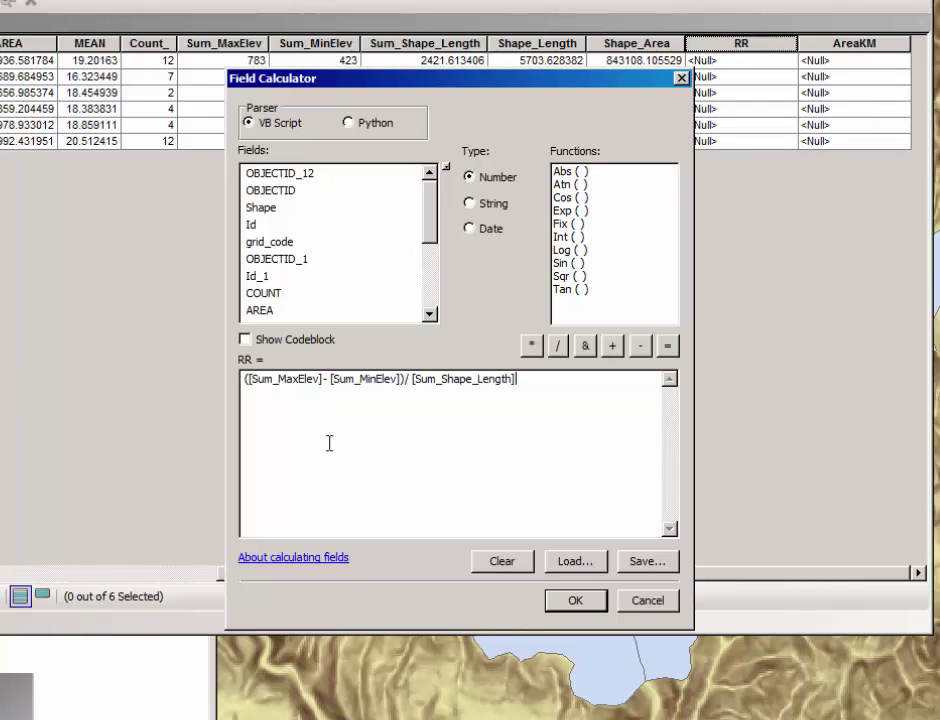
left_click_drag(552, 380, 245, 379)
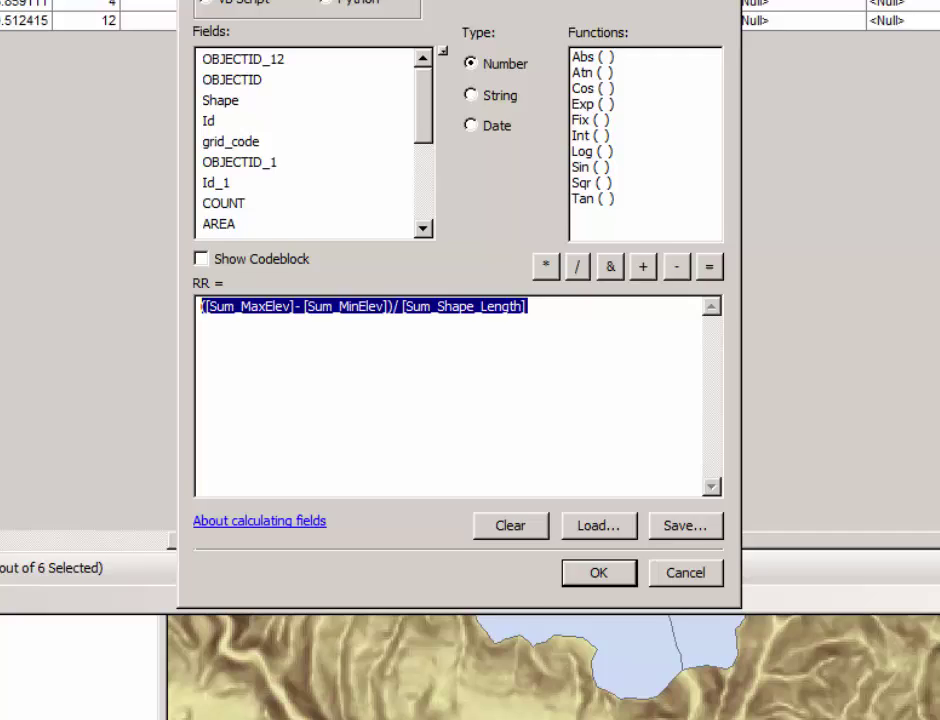
Step: Calculate RR as ([Sum_MaxElev] - [Sum_MinElev]) / [Sum_Shape_Length] for all rows
key("Delete")
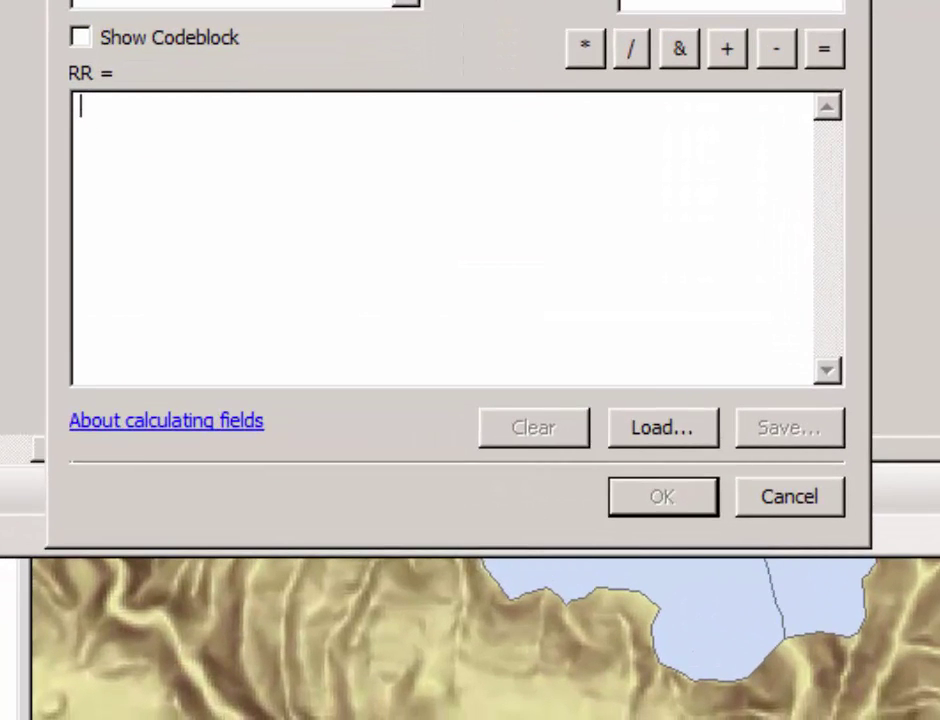
type("(")
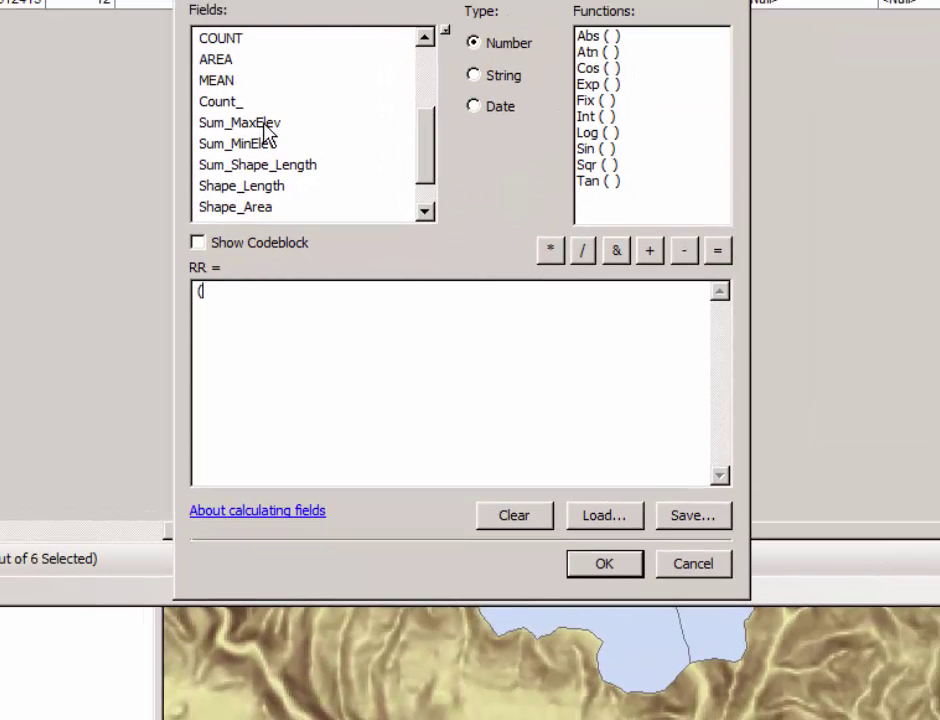
double_click(265, 124)
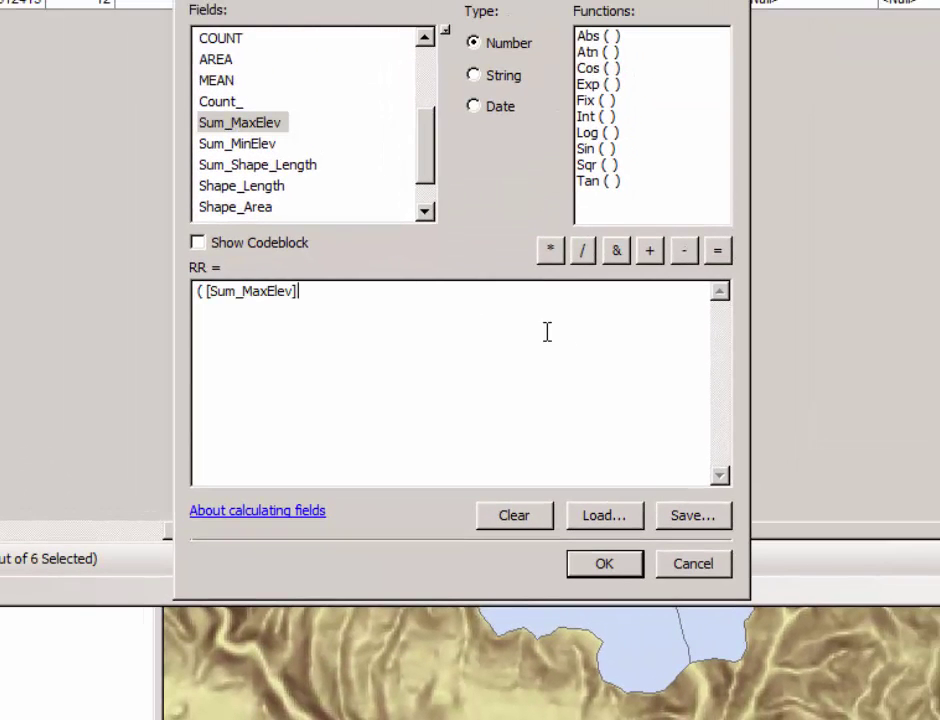
left_click(684, 251)
left_click(262, 150)
double_click(262, 150)
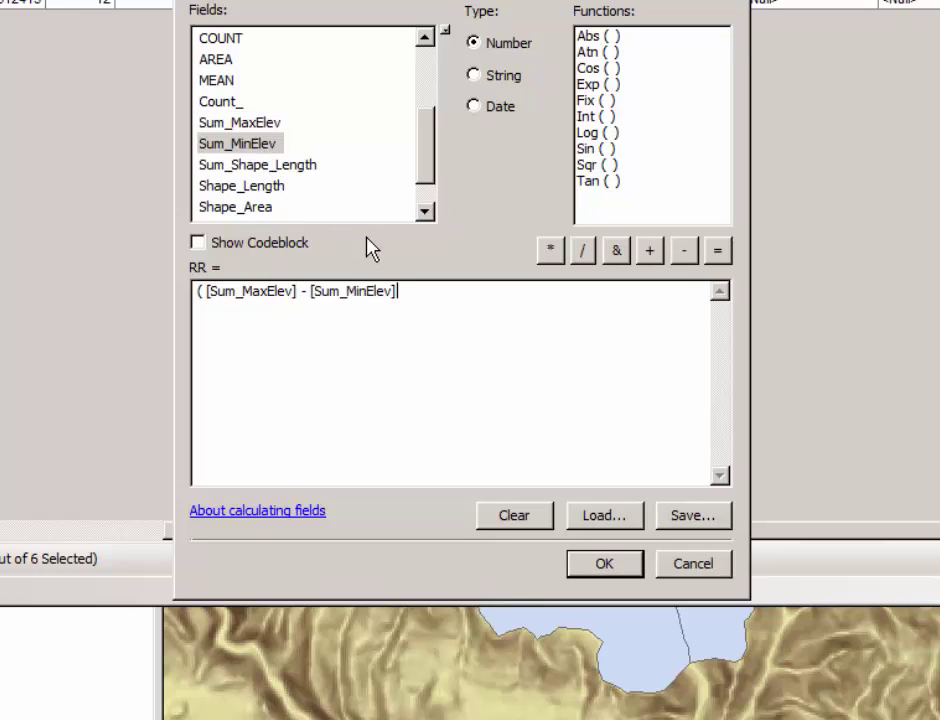
type(")/")
double_click(295, 170)
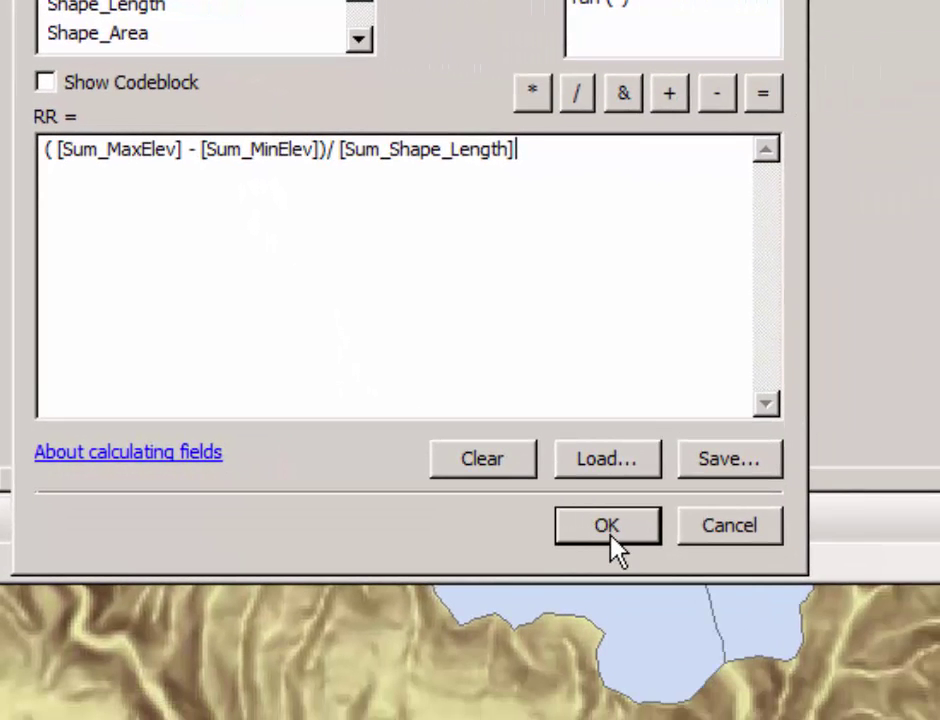
left_click(611, 535)
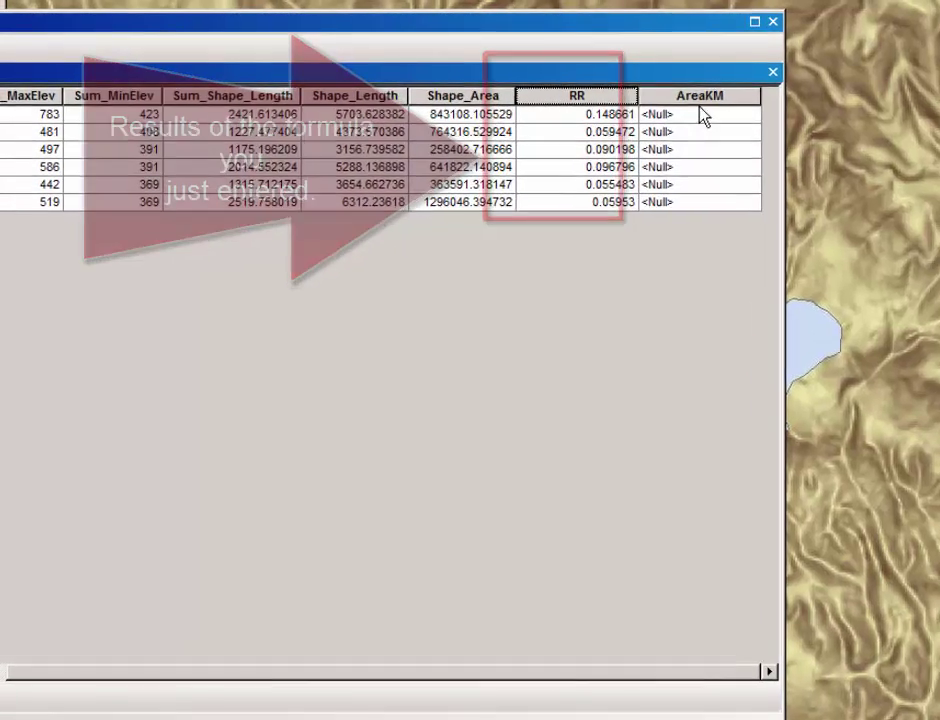
Step: Open the Field Calculator on AreaKM and delete the leftover RR expression
left_click(673, 92)
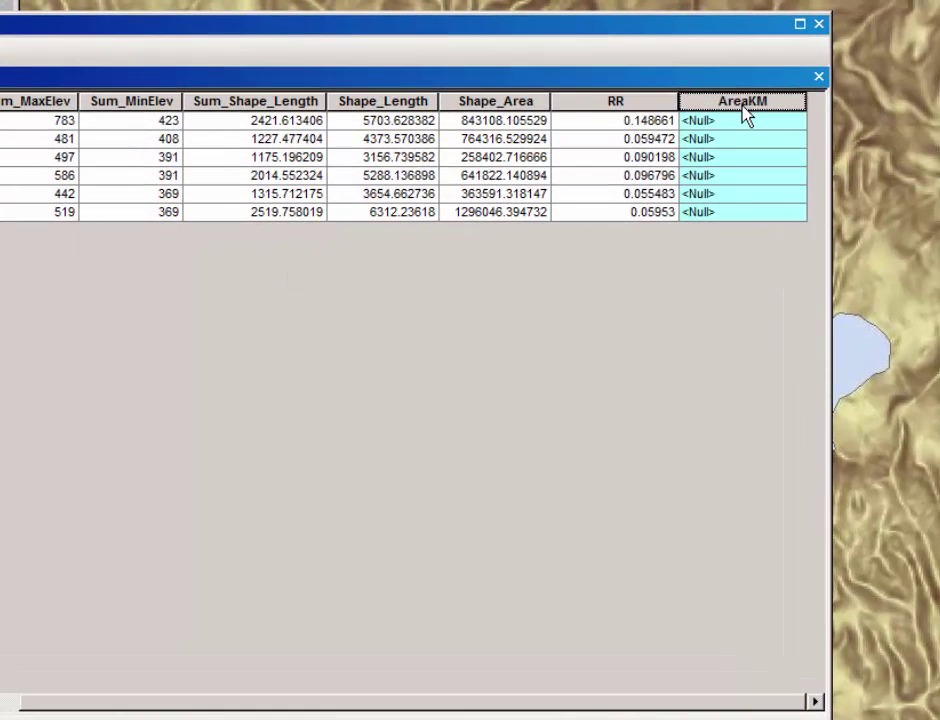
right_click(745, 117)
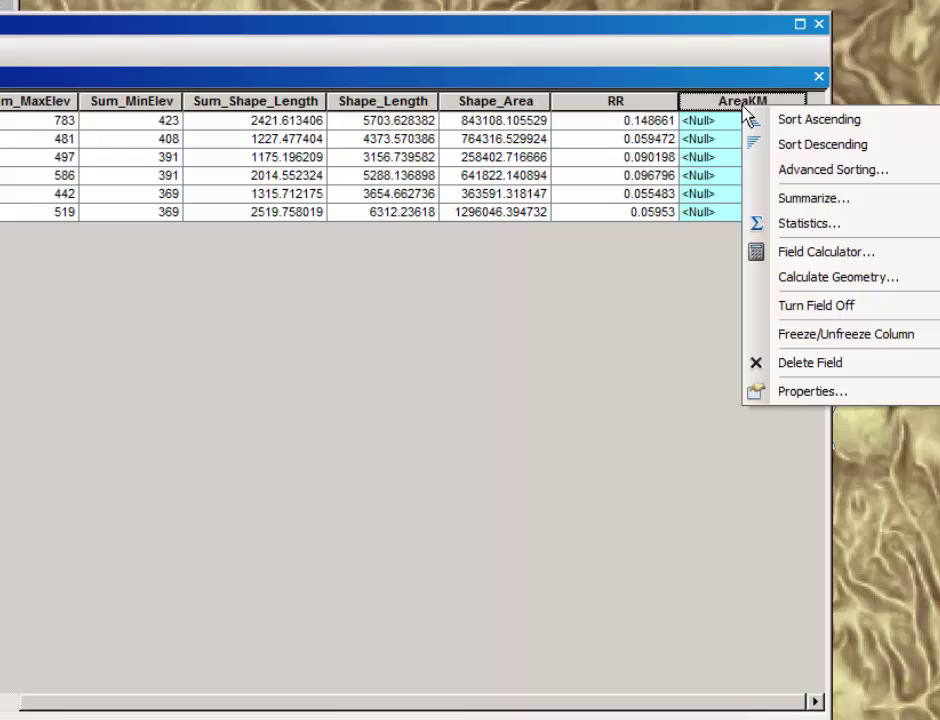
left_click(796, 260)
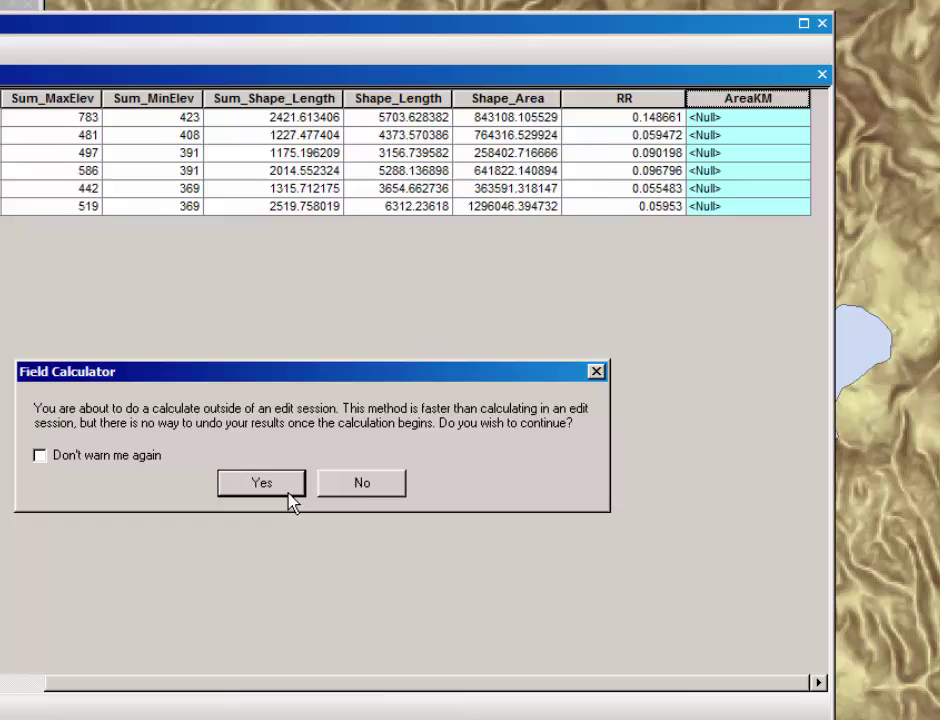
left_click(287, 495)
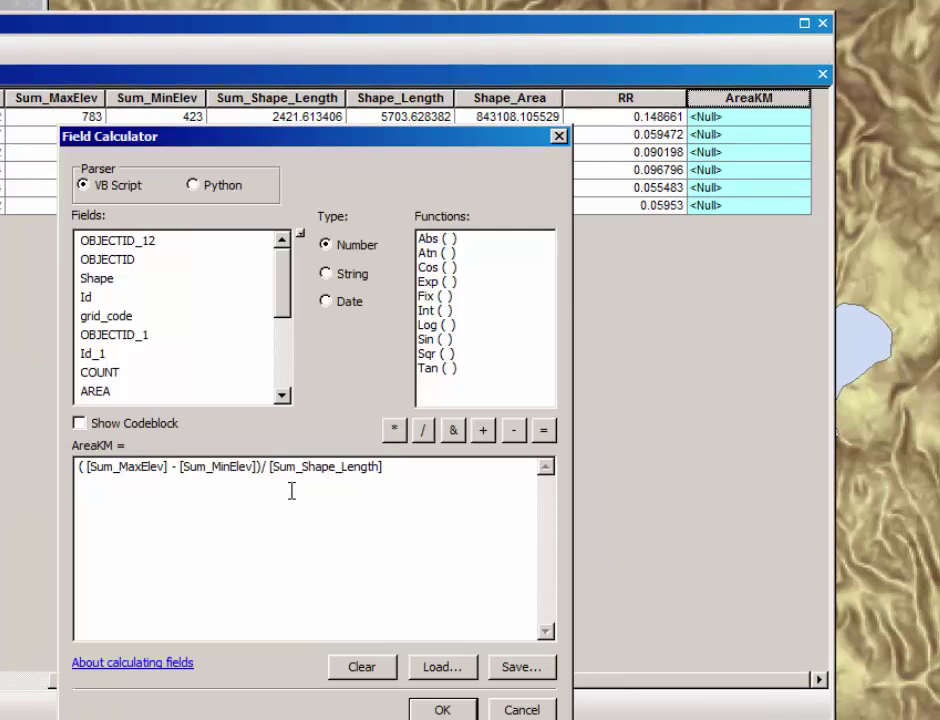
left_click_drag(398, 481, 40, 478)
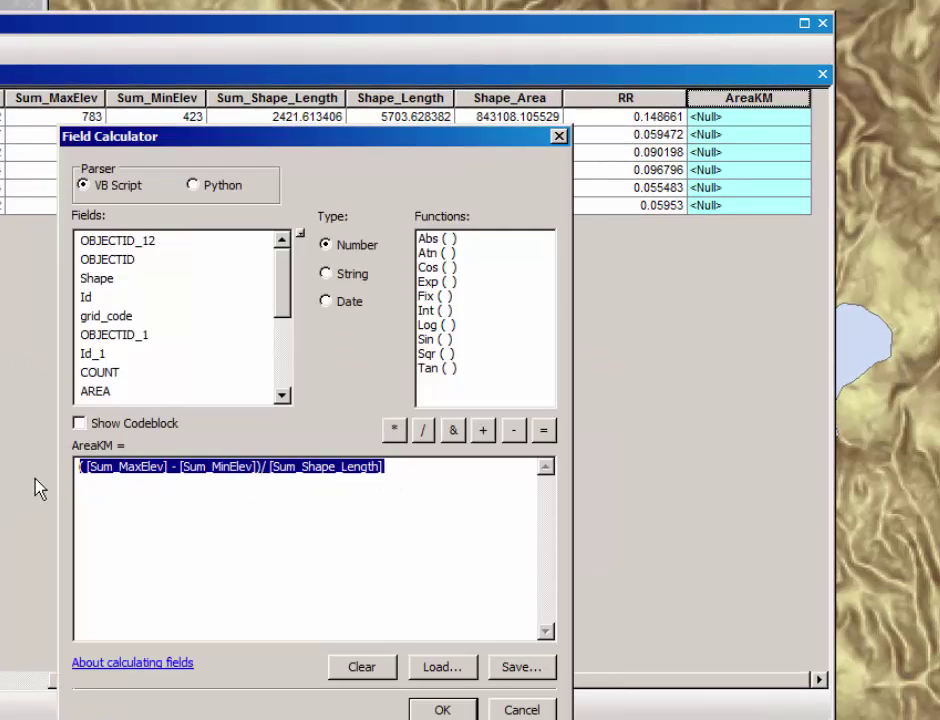
key("Delete")
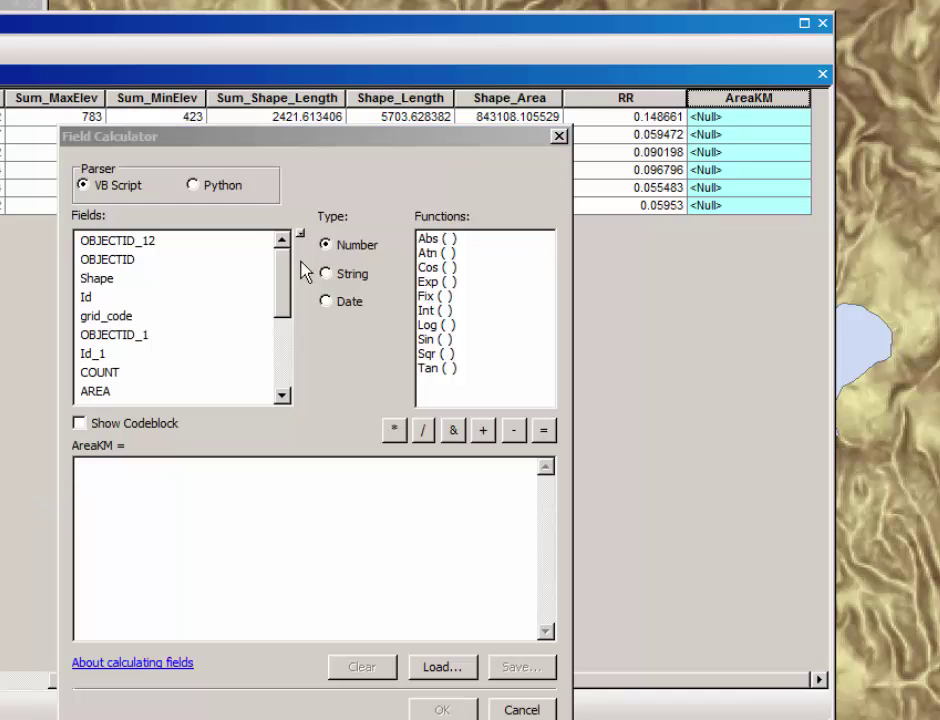
Step: Calculate AreaKM as [AREA] / 1000000 for all six watersheds
left_click(282, 295)
left_click_drag(282, 295, 281, 346)
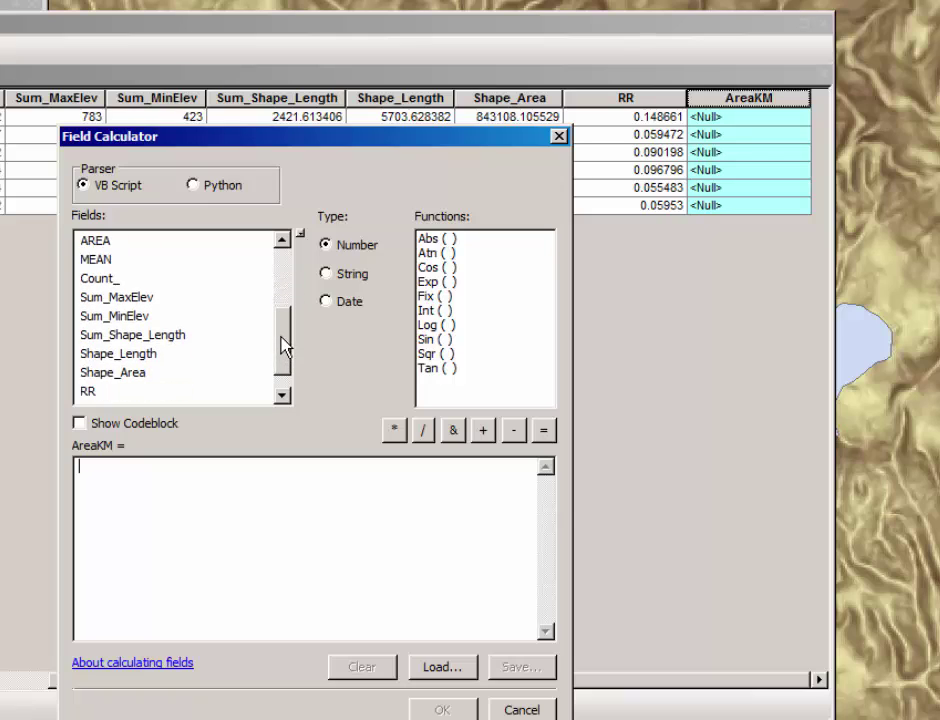
double_click(104, 243)
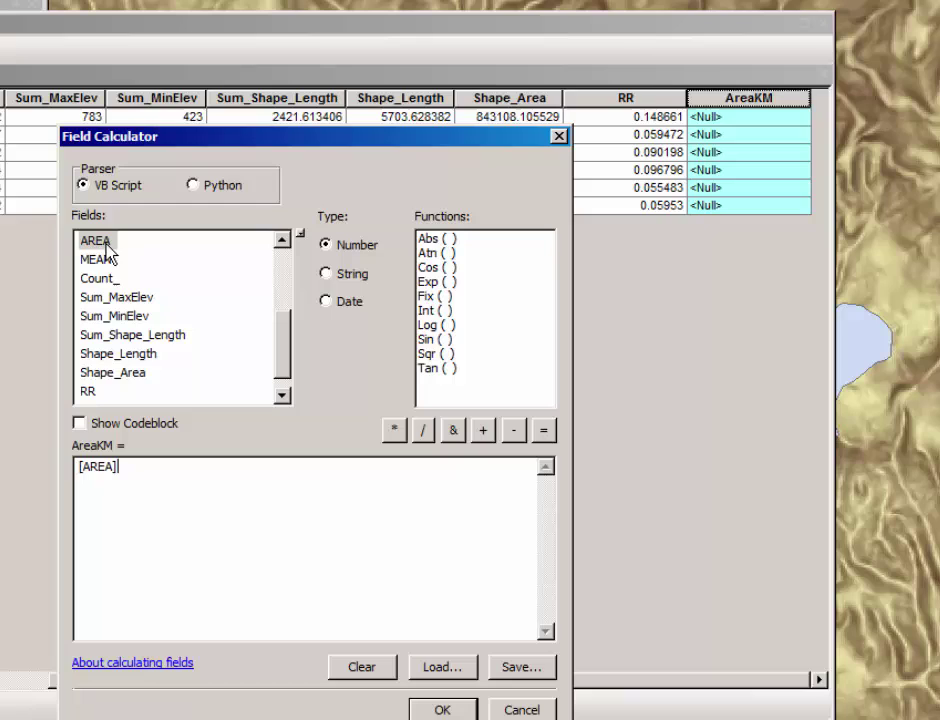
left_click(424, 431)
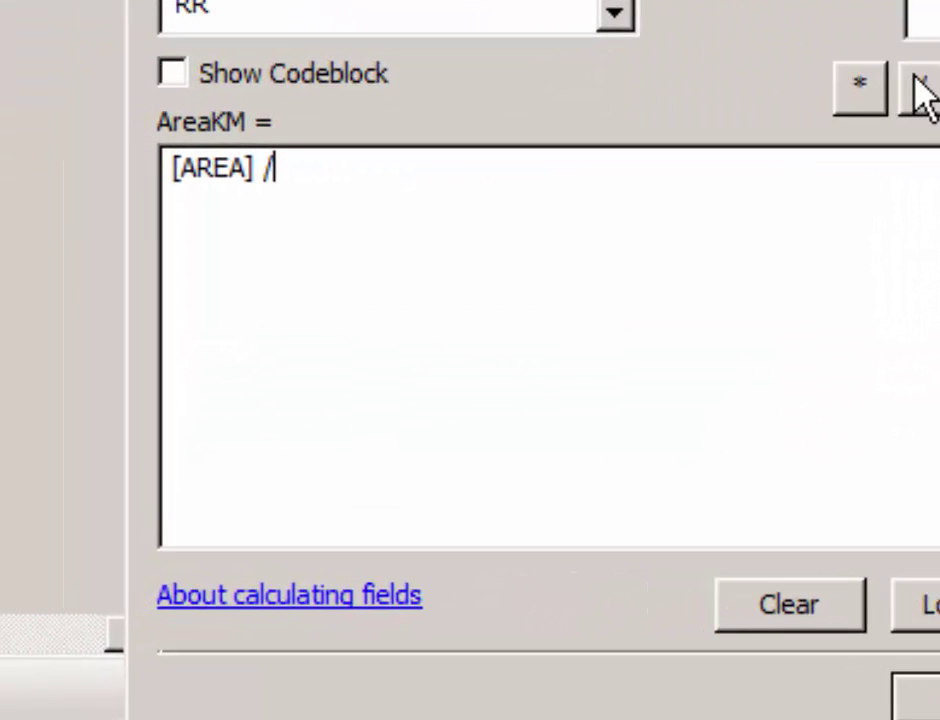
type("100000")
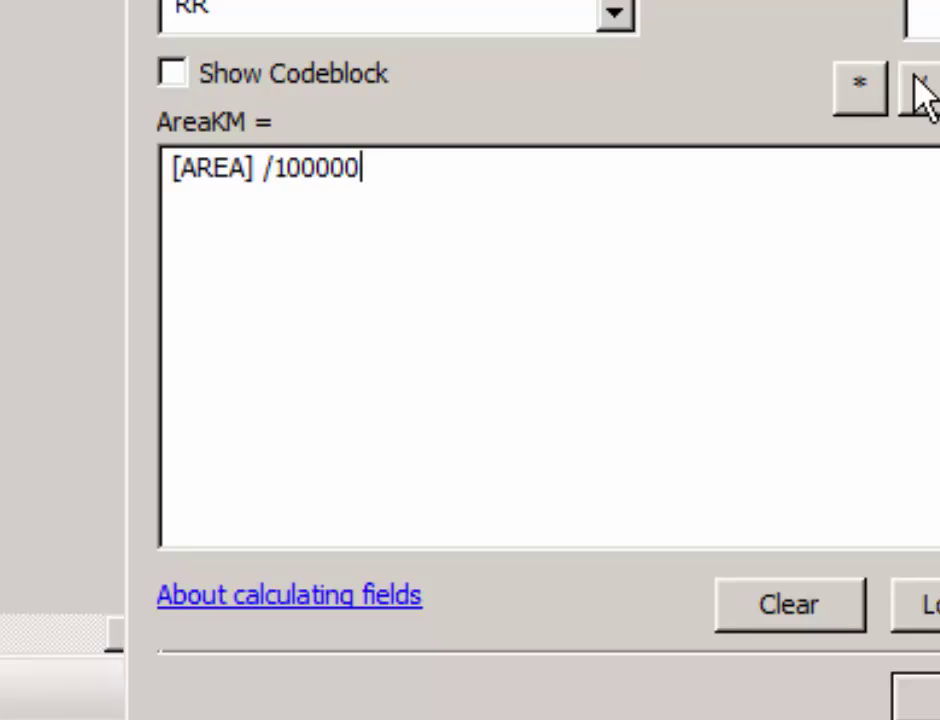
type("0")
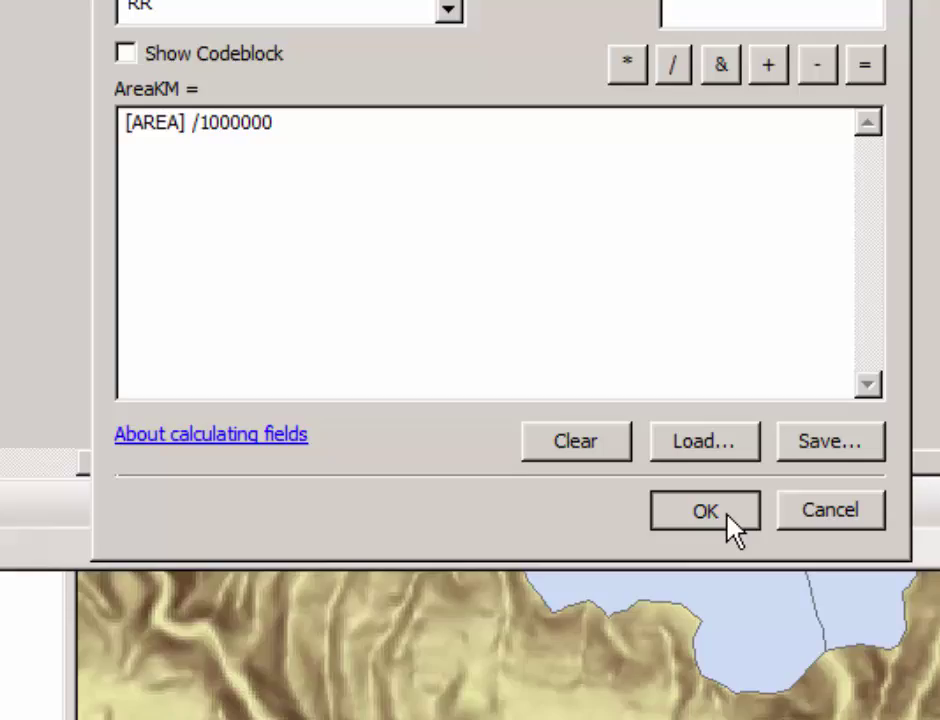
left_click(733, 522)
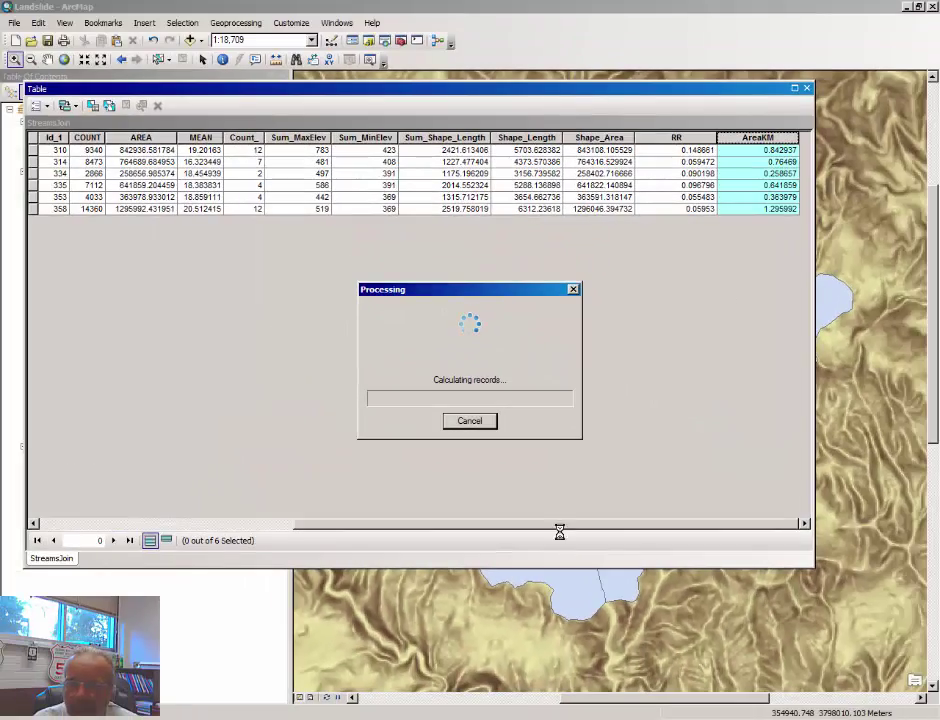
Step: Check that the StreamsJoin table shows RR and AreaKM values for all six stream rows
left_click(480, 426)
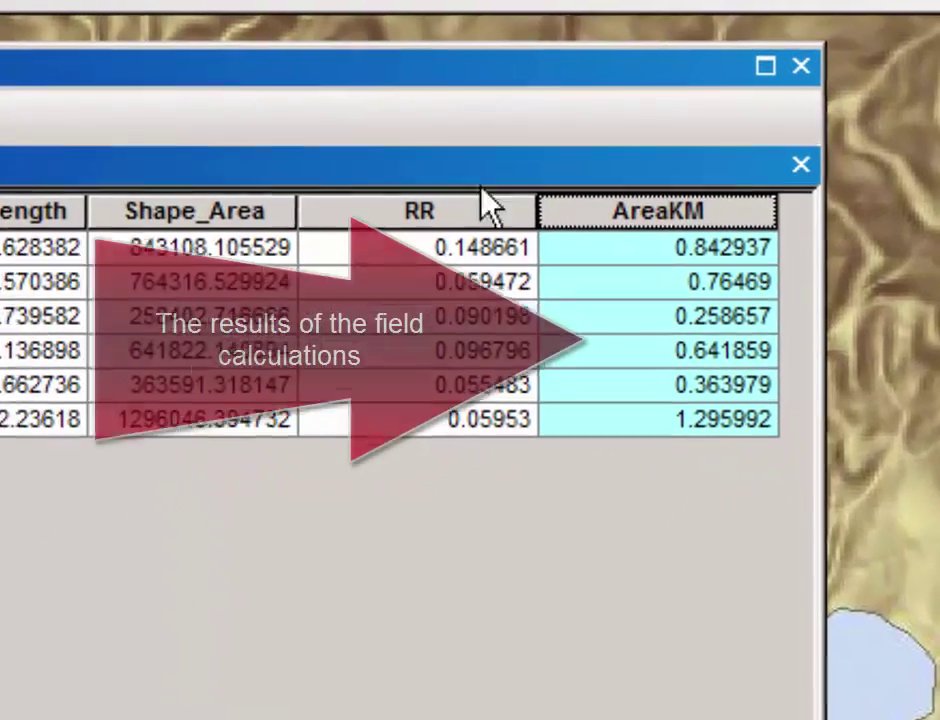